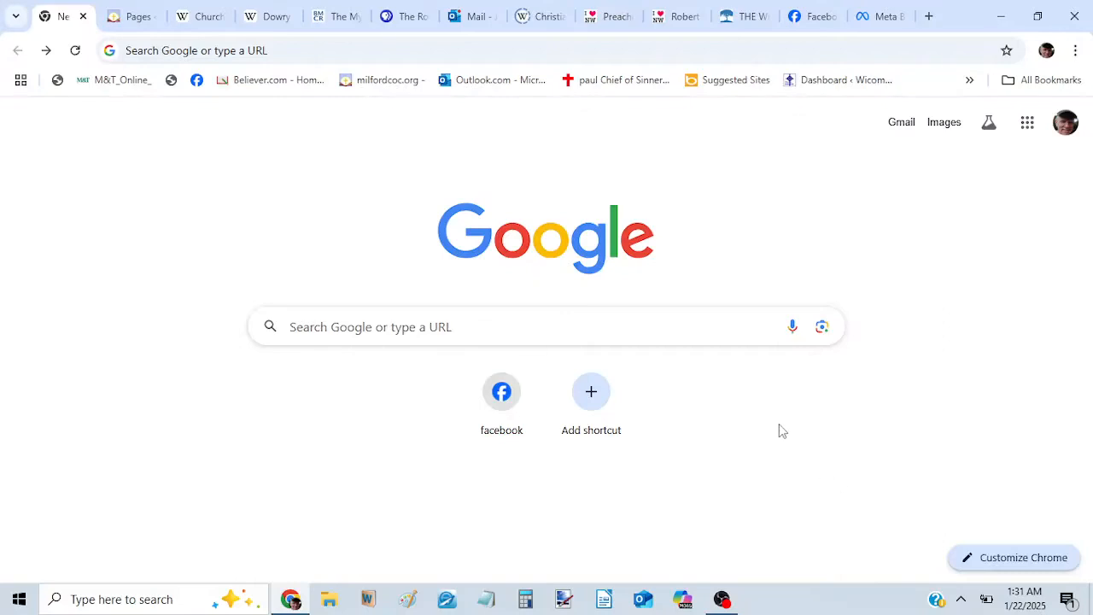
Search Google for "hostinger login"
click(354, 328)
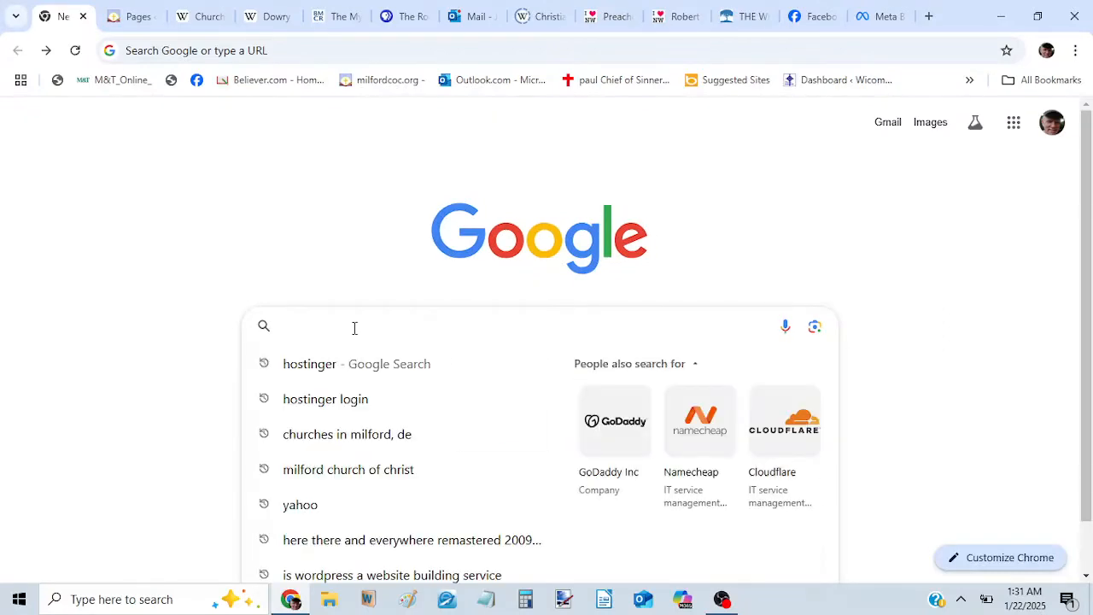
text(hostin)
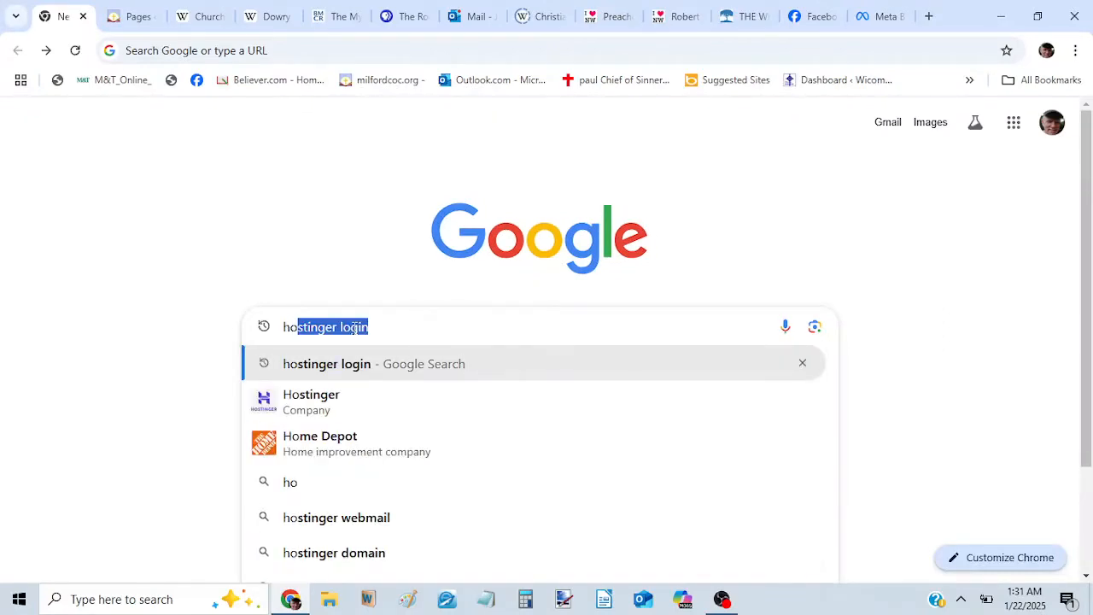
text(ger )
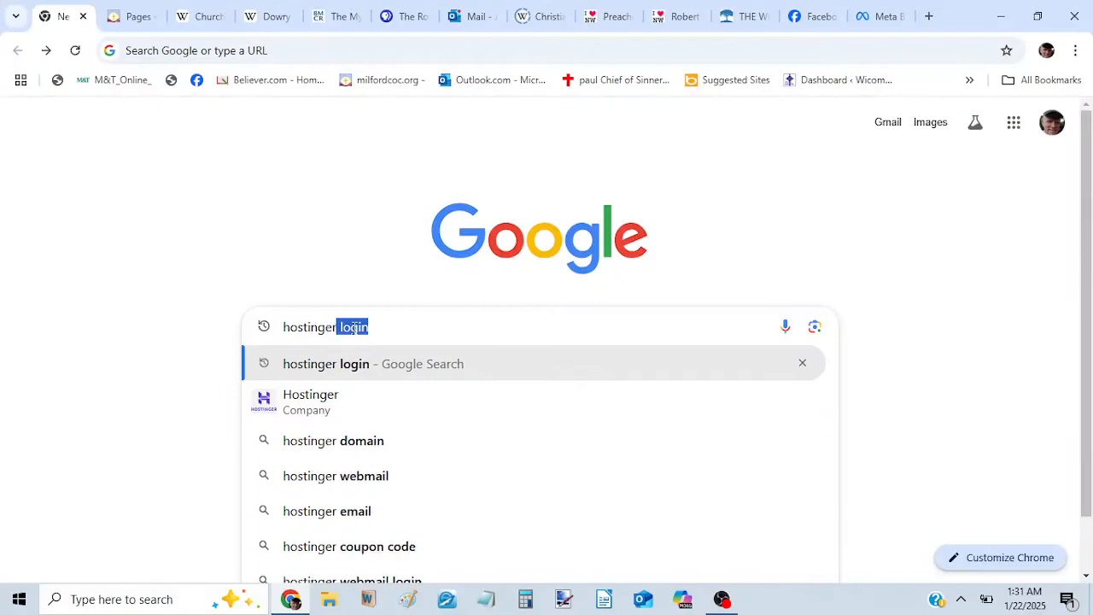
text(login)
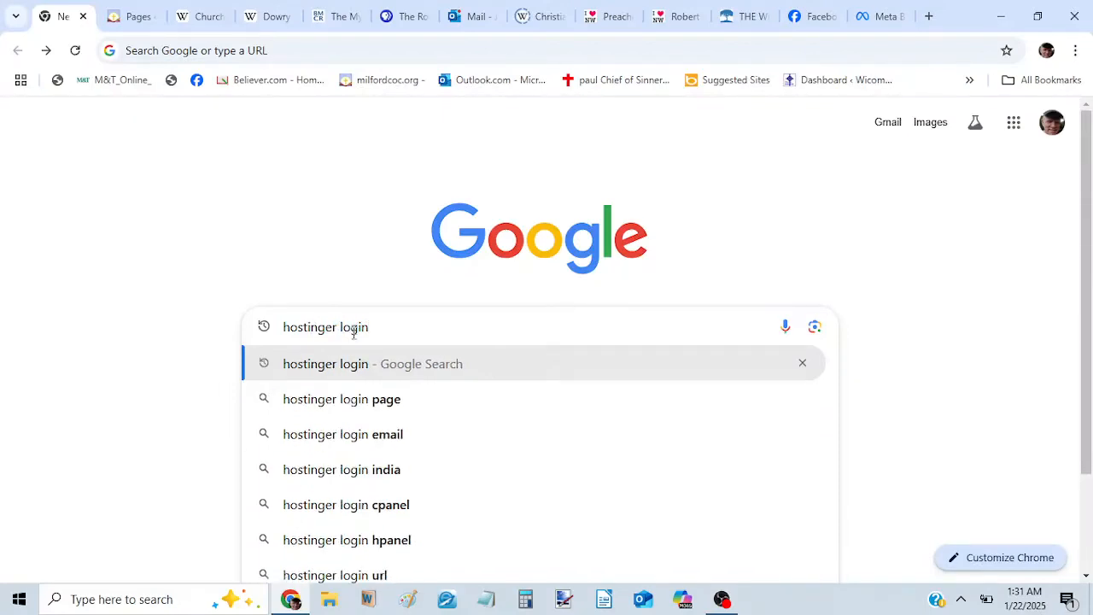
click(347, 371)
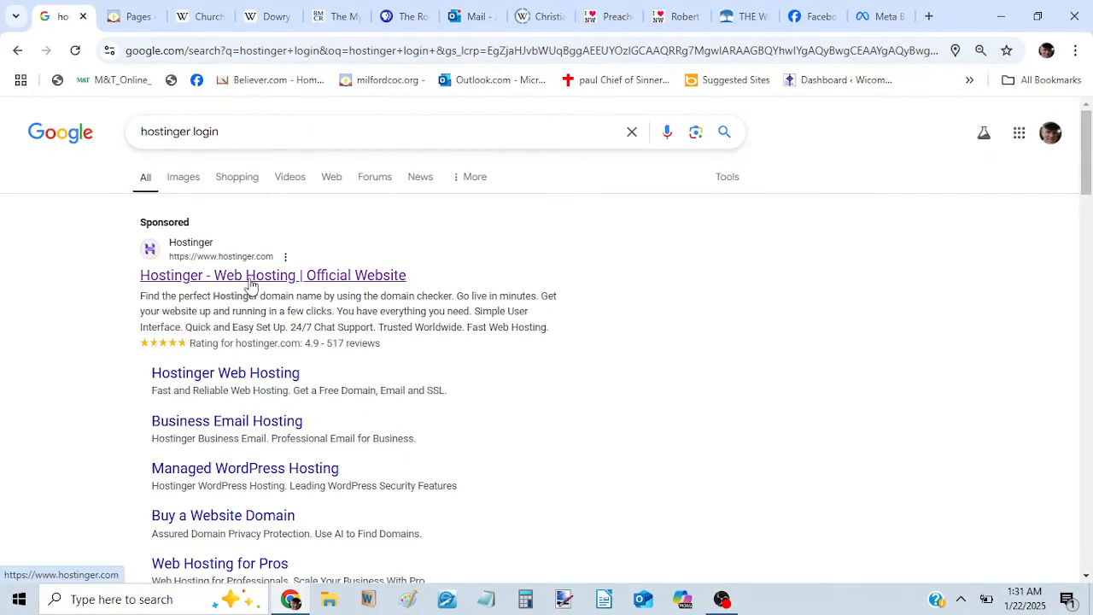
Open the official Hostinger website from the search results and go to its login page
scroll(217, 468, down, 1)
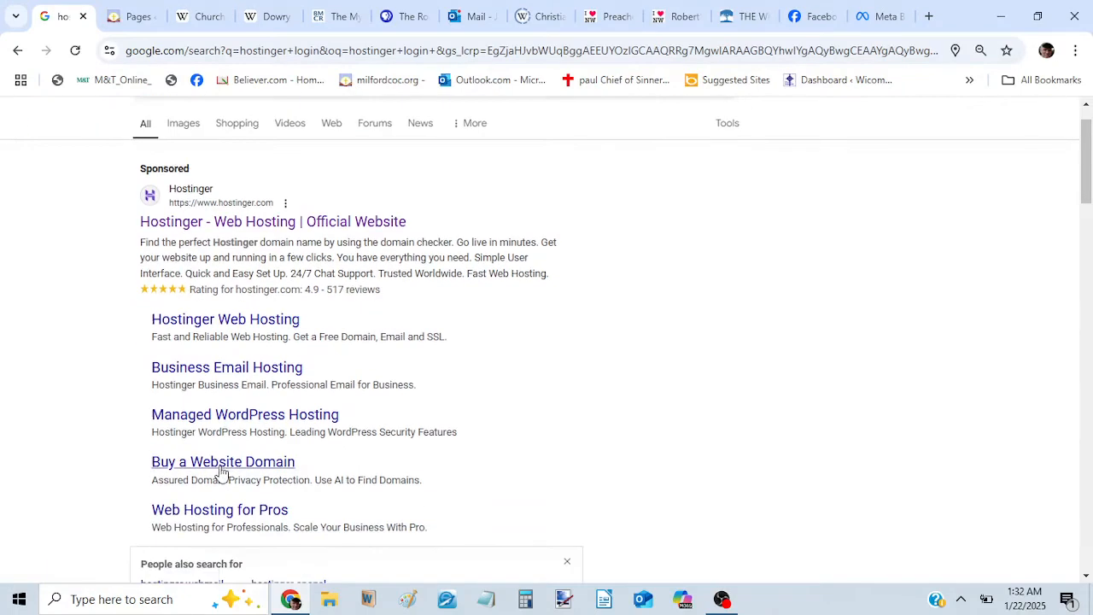
scroll(220, 469, up, 1)
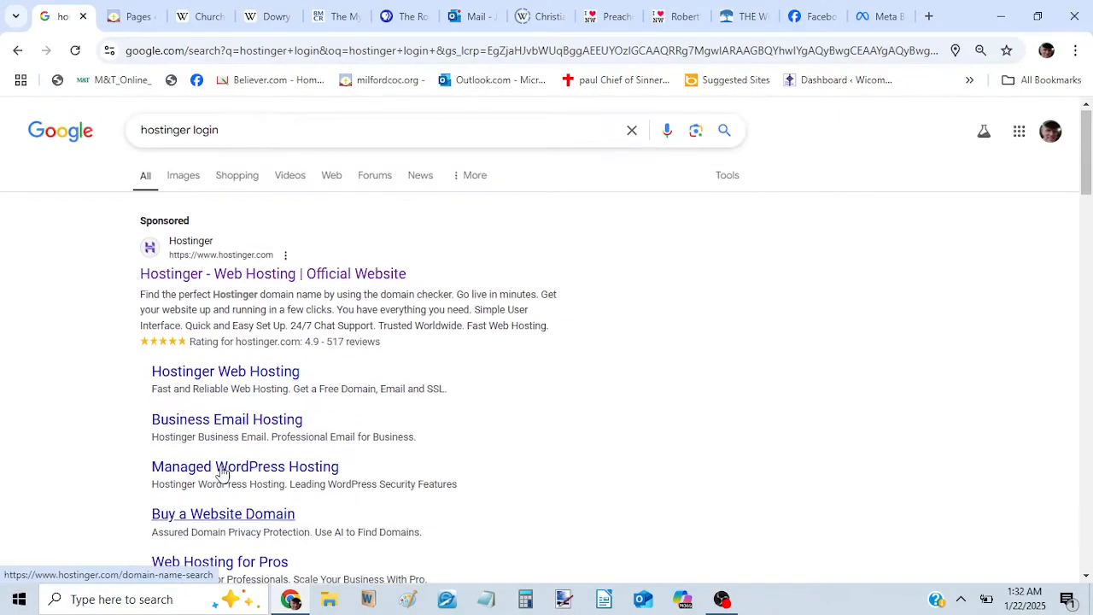
click(199, 282)
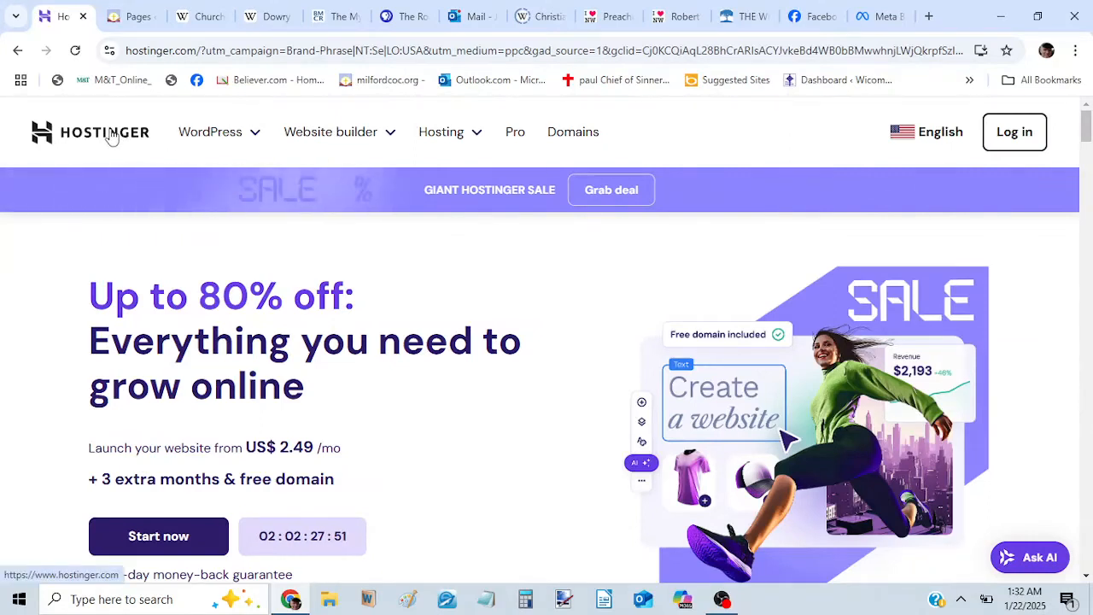
click(1031, 131)
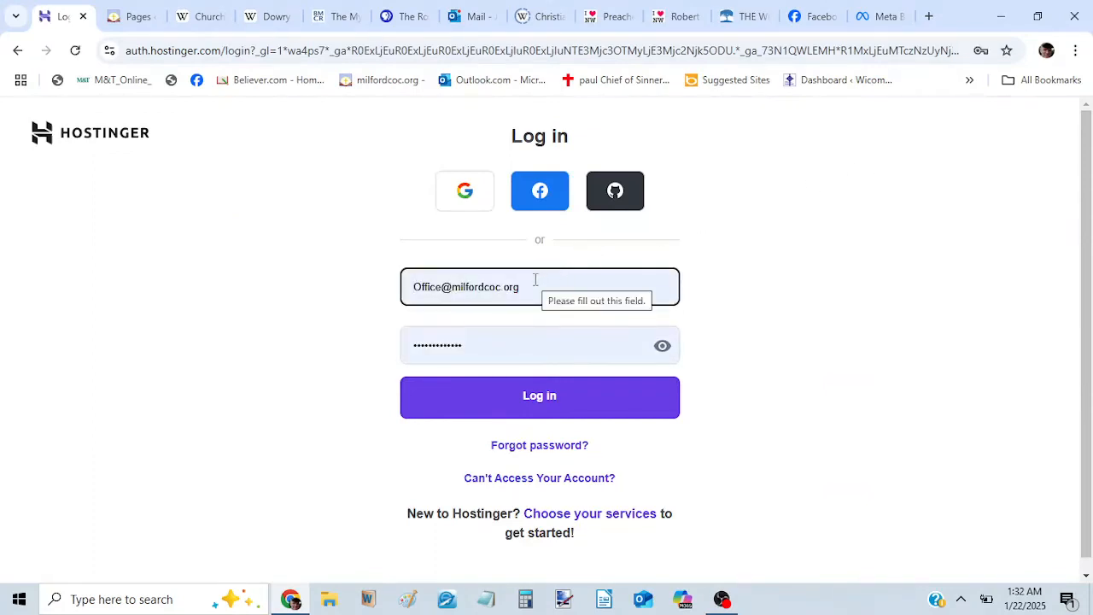
Reveal the prefilled account password and log in to Hostinger with the saved credentials
click(664, 348)
click(664, 348)
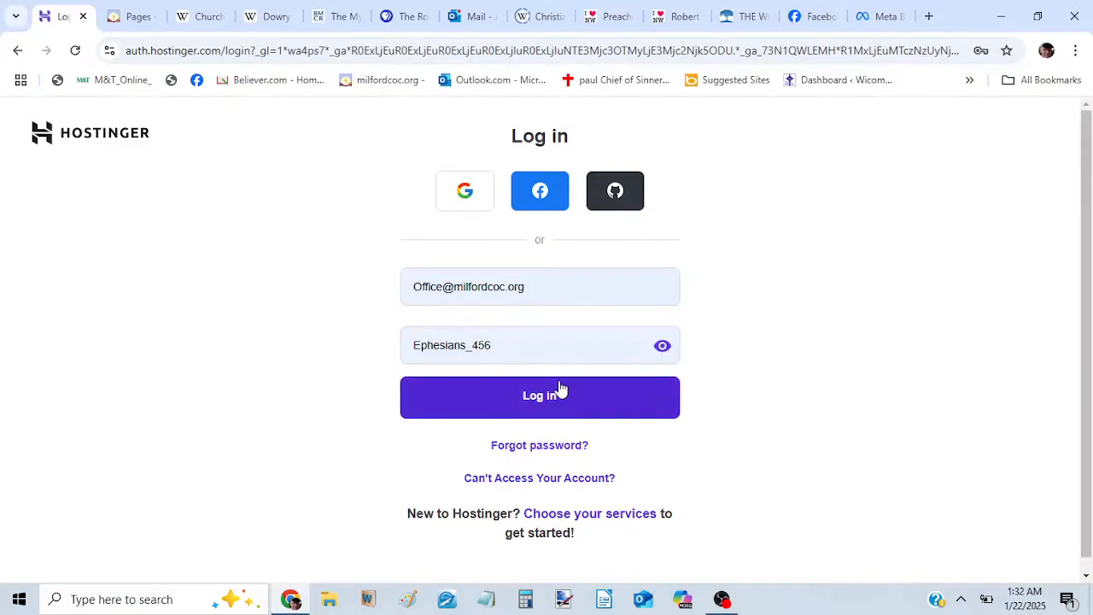
click(523, 396)
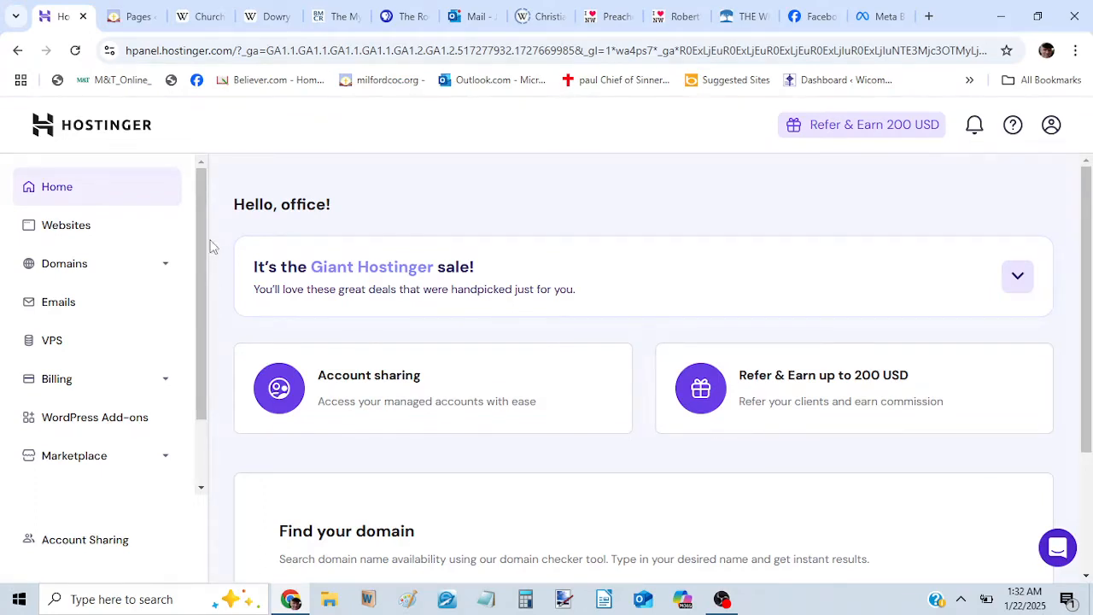
Open the list of hosted websites and launch the WordPress admin for milfordcoc.org
click(73, 227)
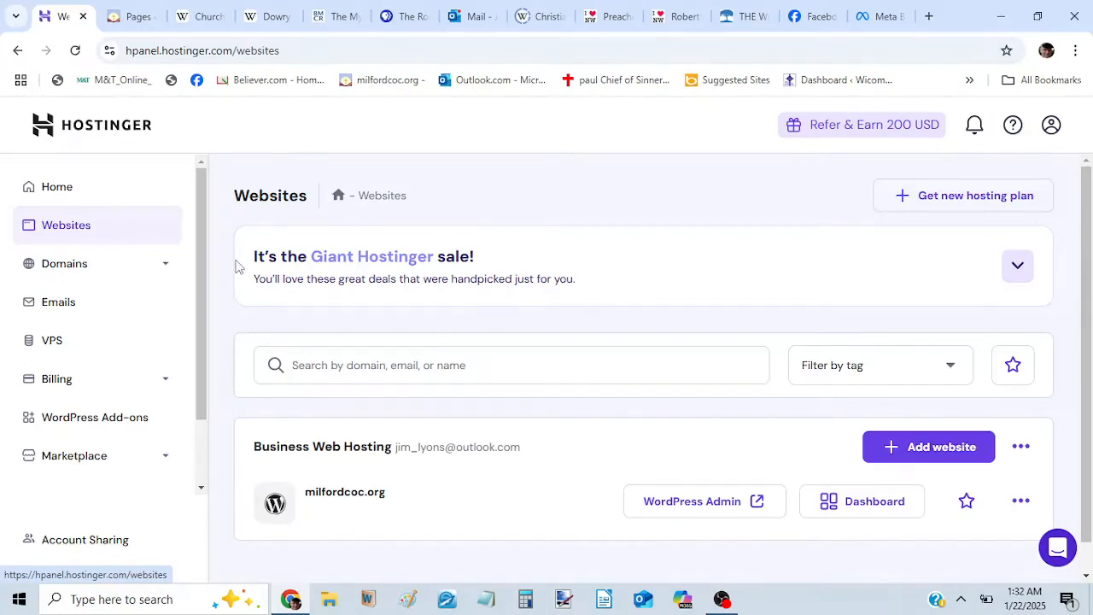
click(660, 350)
scroll(654, 309, down, 1)
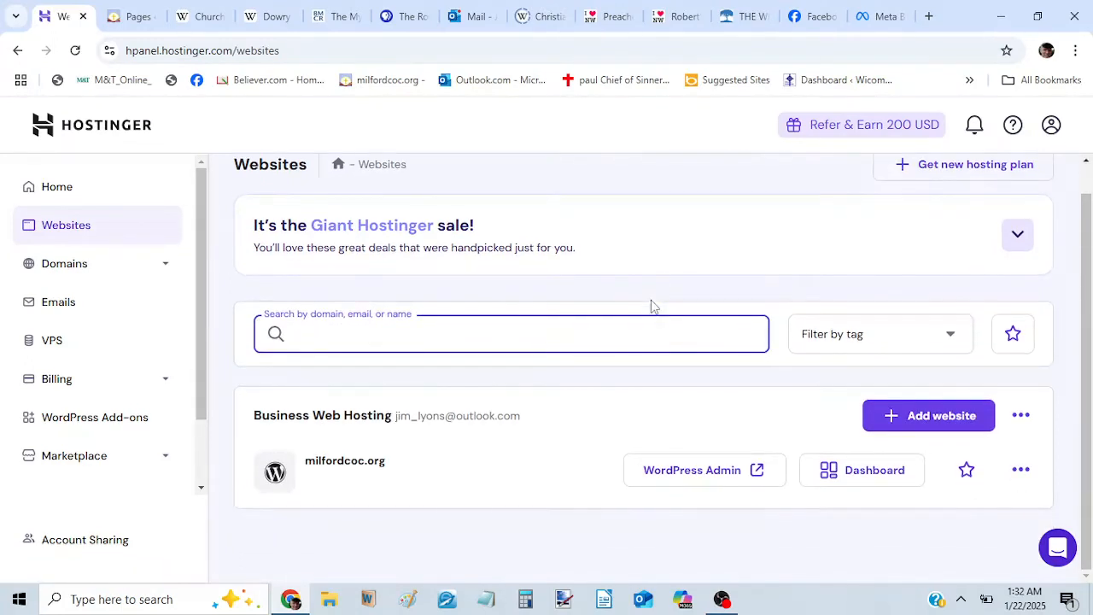
click(713, 475)
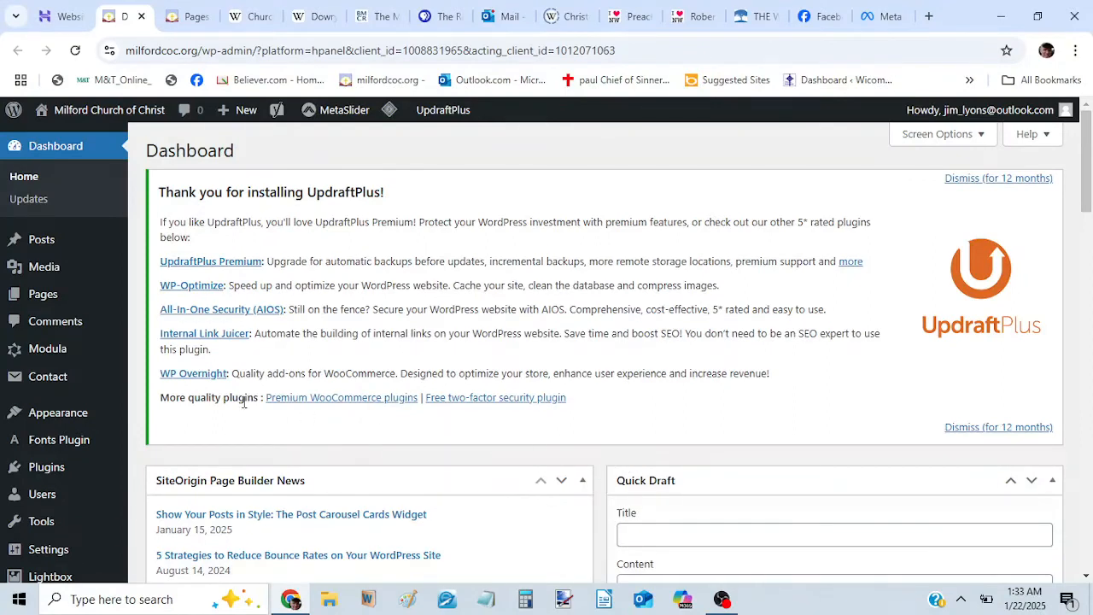
Show all pages of the WordPress site and open the HOME page for editing
mouse_move(57, 297)
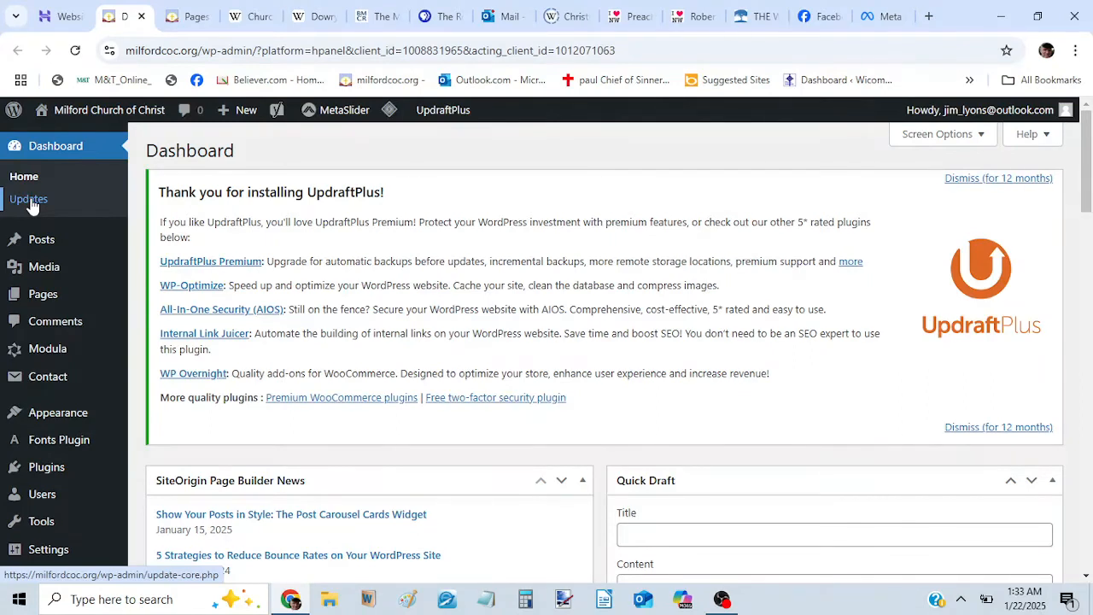
mouse_move(90, 235)
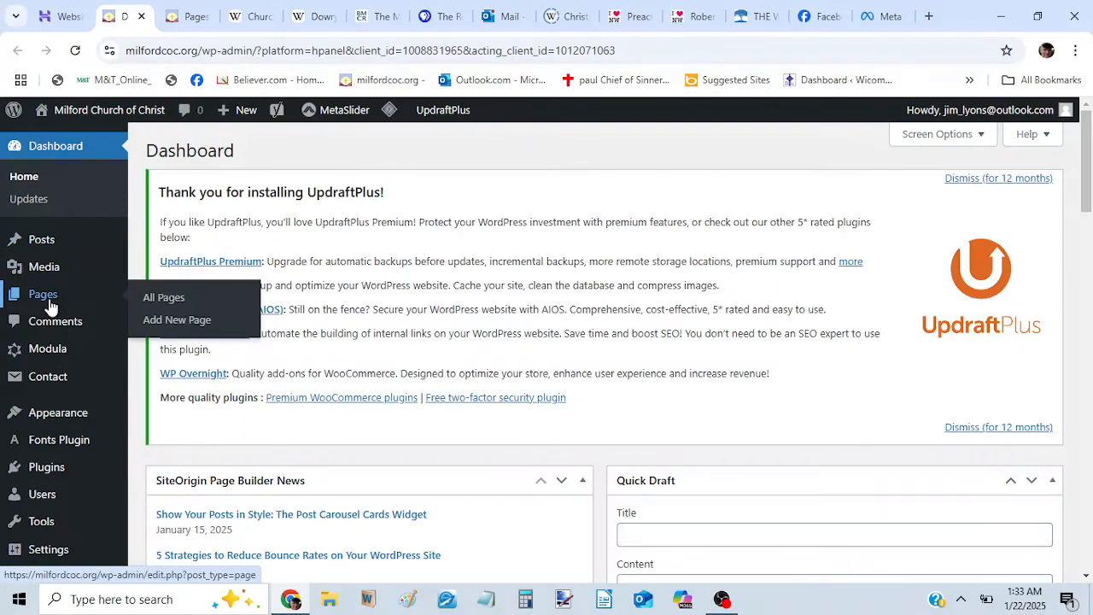
click(167, 297)
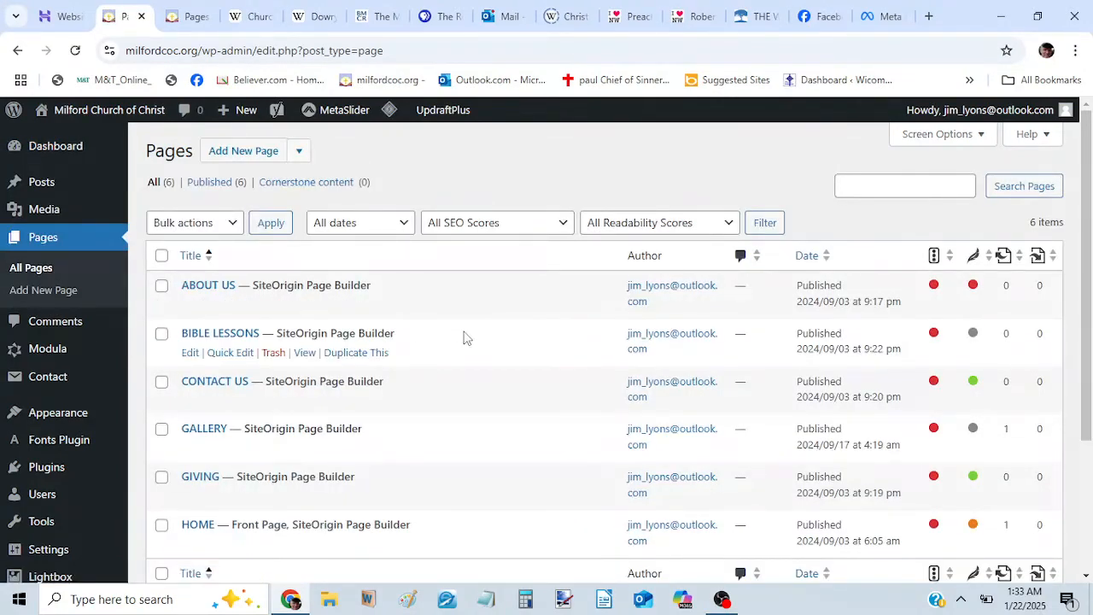
scroll(509, 378, down, 2)
scroll(508, 378, down, 2)
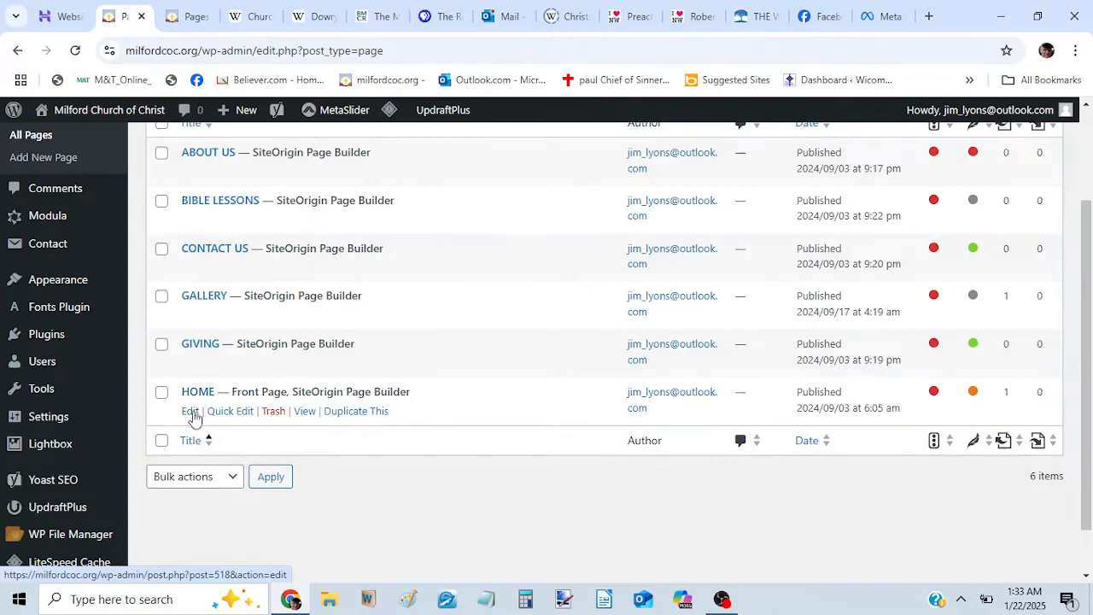
click(190, 413)
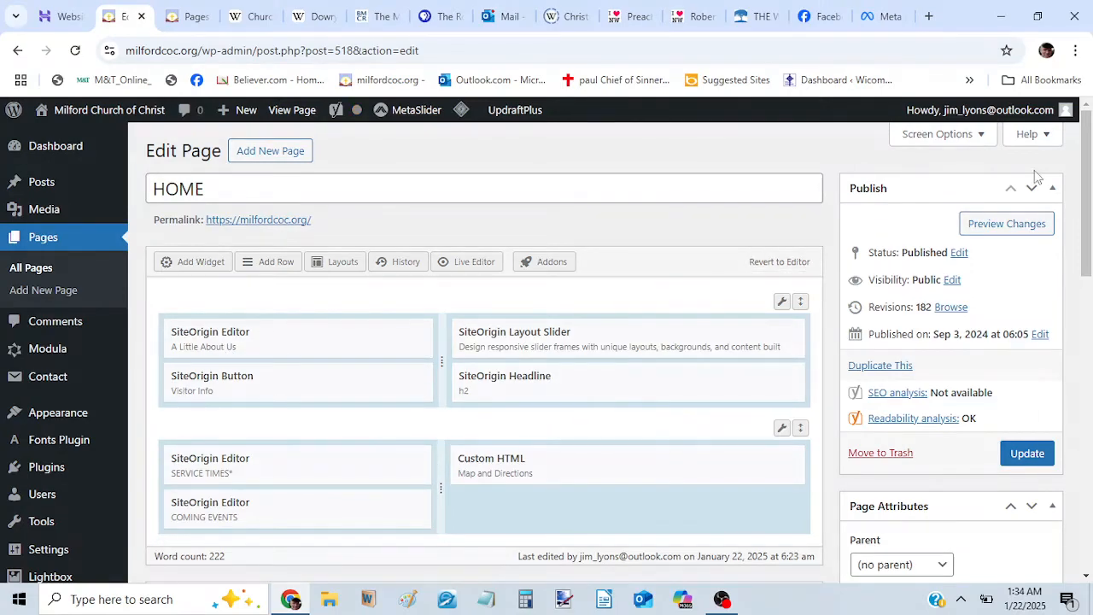
drag(1086, 158, 1081, 205)
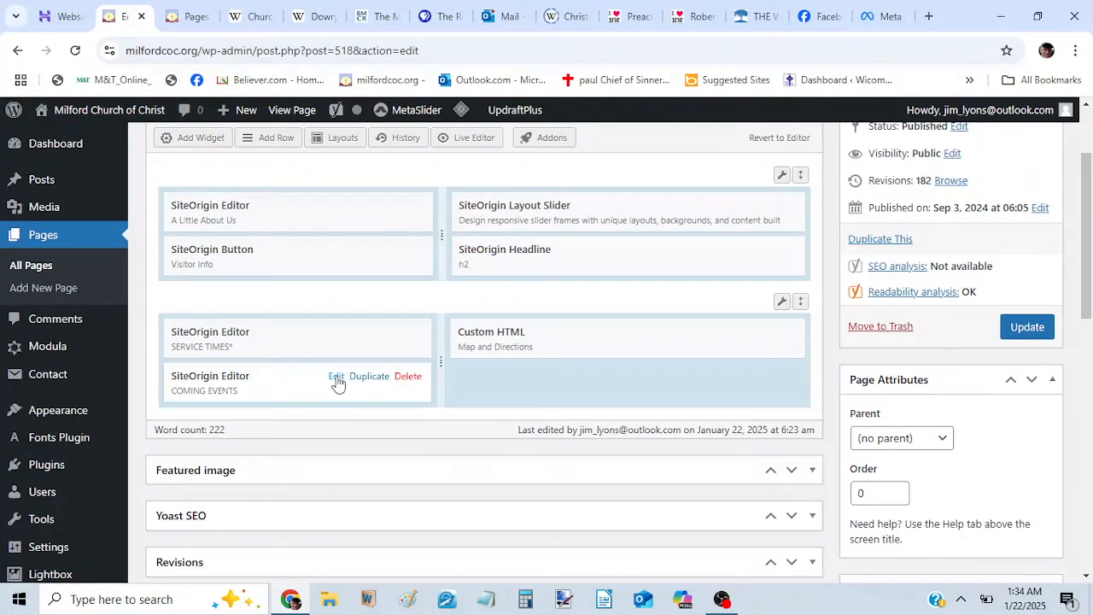
click(337, 376)
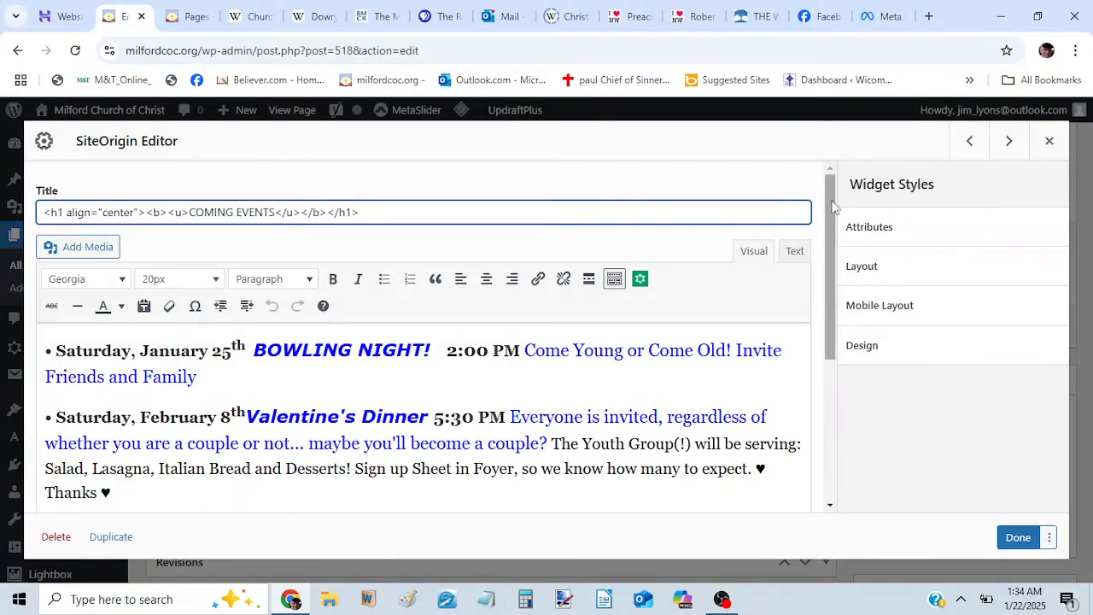
click(1048, 148)
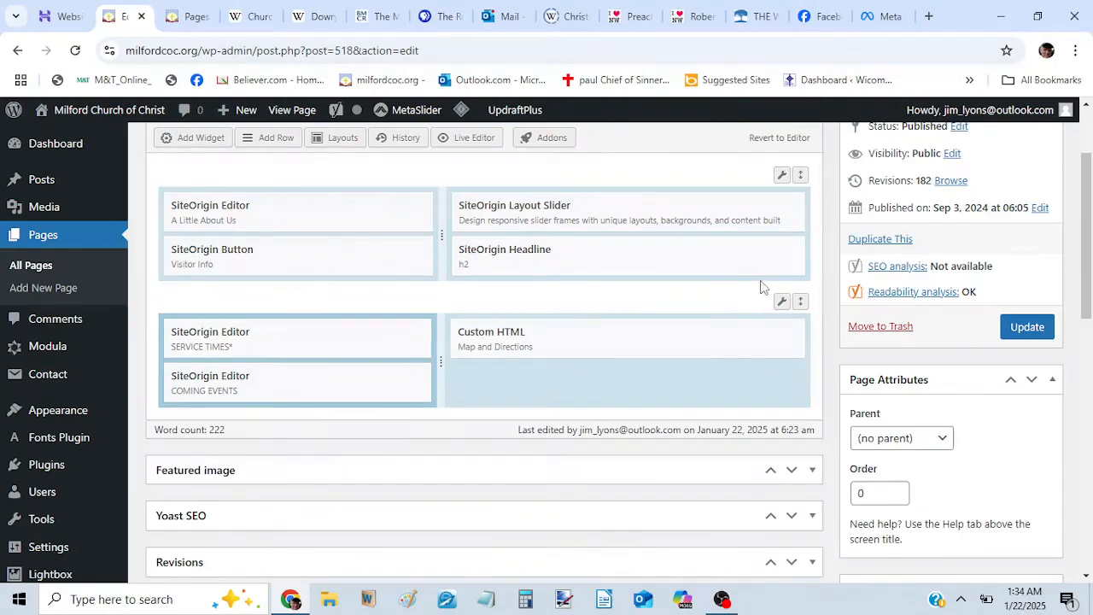
Open the COMING EVENTS SiteOrigin Editor widget of the HOME page for editing
mouse_move(783, 305)
mouse_move(339, 381)
click(337, 378)
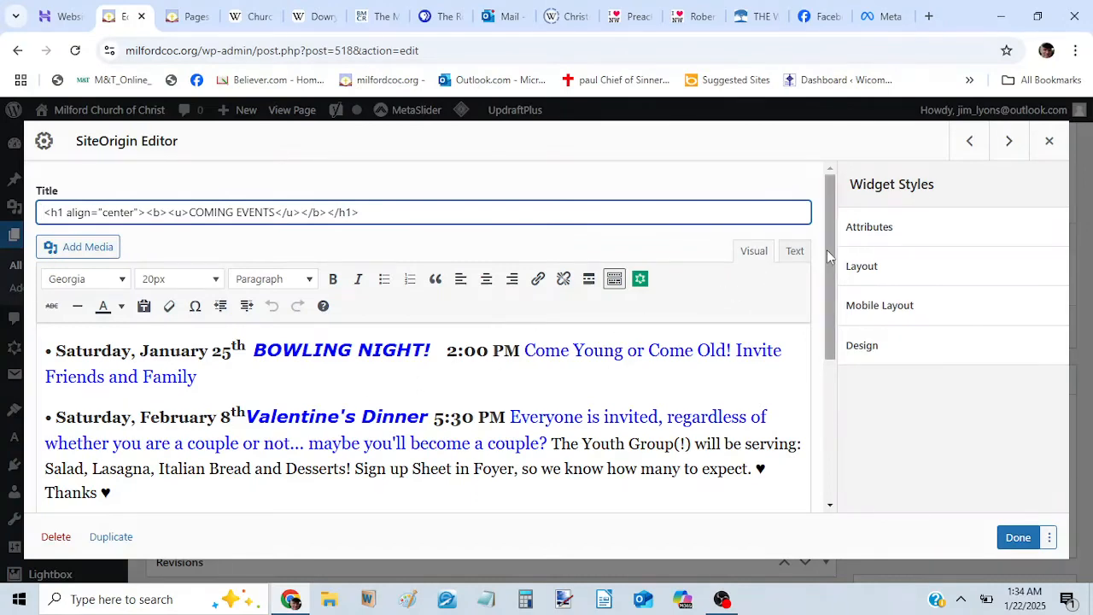
drag(826, 249, 833, 320)
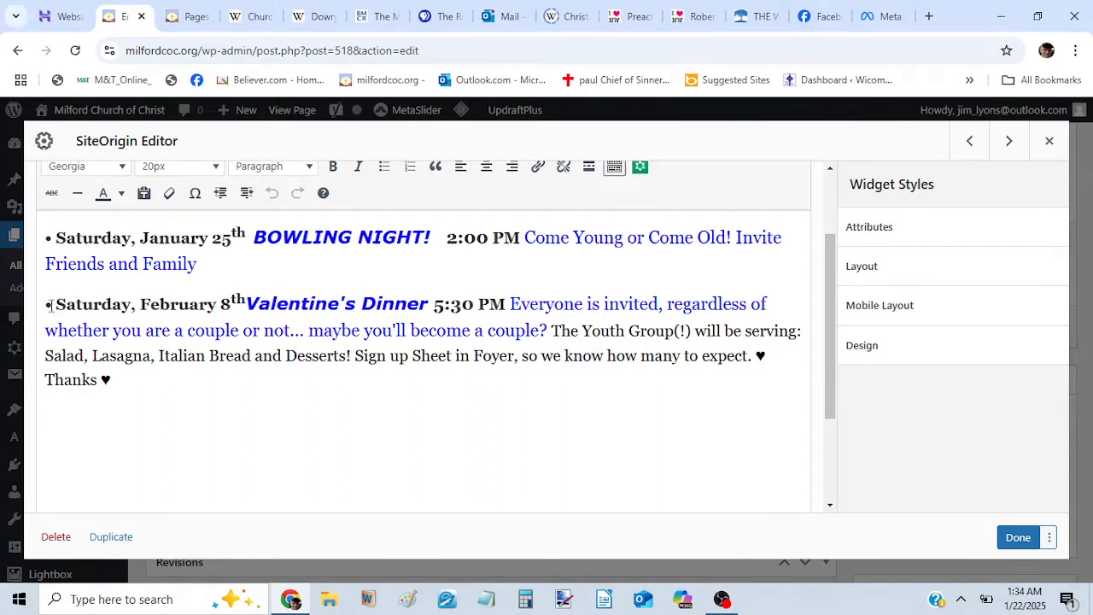
Copy the whole Valentine's Dinner entry and paste it as a new paragraph below the original
click(50, 305)
shift+click(110, 387)
key(ctrl+c)
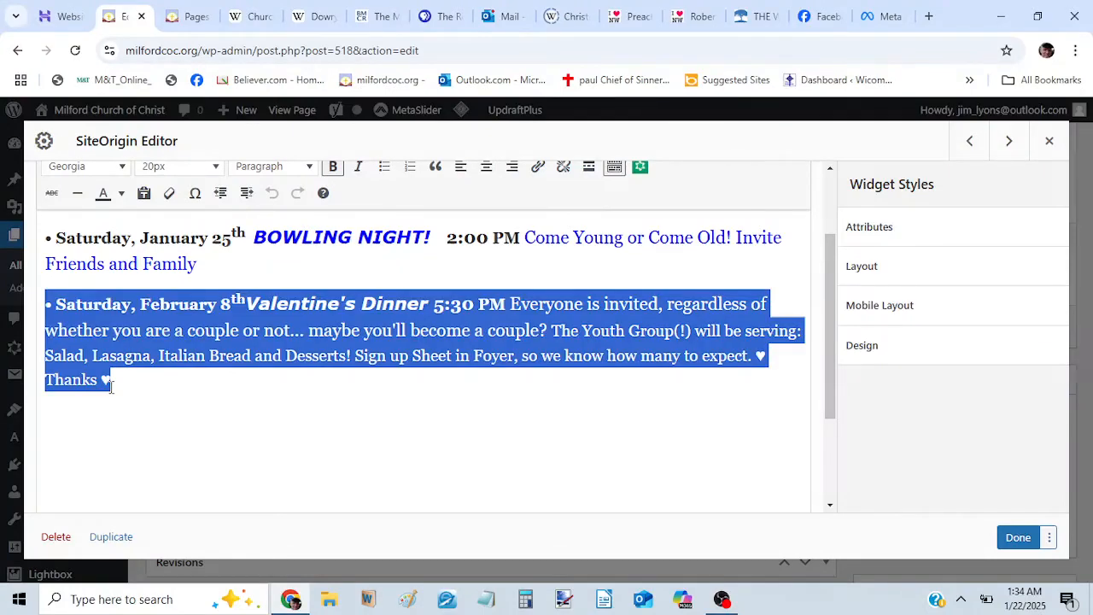
click(110, 387)
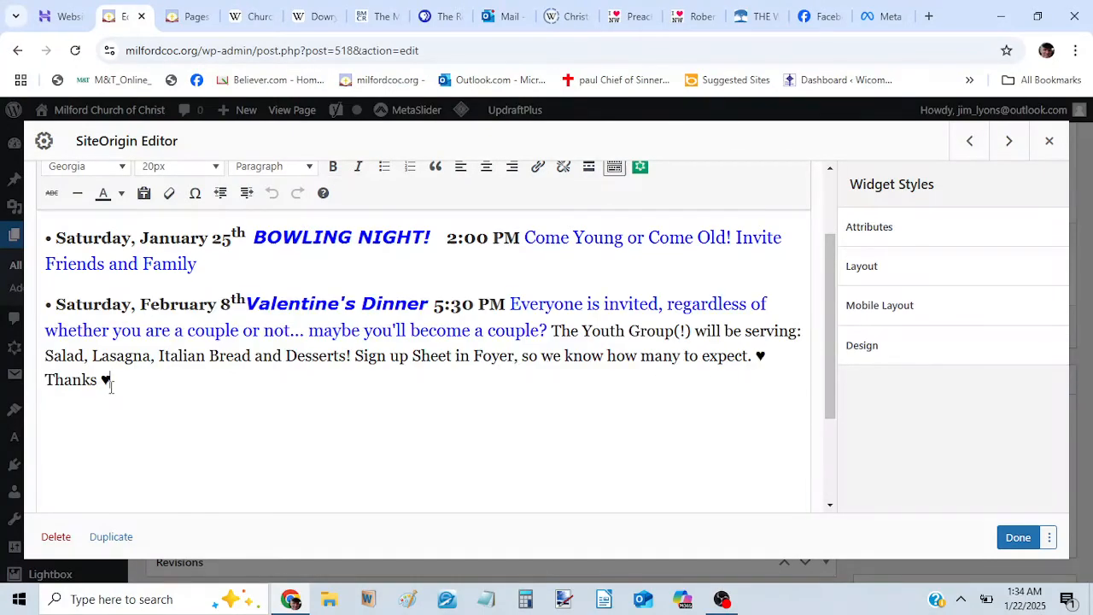
key(Return)
key(ctrl+v)
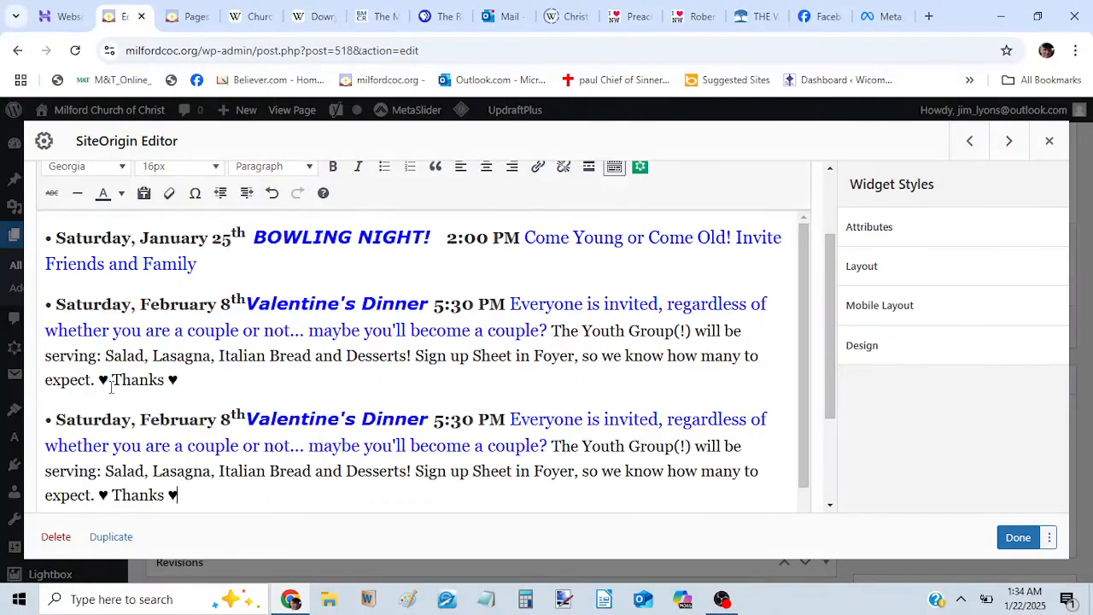
Replace the date in the copied Valentine's Dinner entry with "Sunday, March 2nd" followed by a space
click(244, 415)
key(BackSpace)
key(BackSpace)
key(BackSpace)
key(BackSpace)
key(BackSpace)
key(BackSpace)
key(BackSpace)
key(BackSpace)
key(BackSpace)
key(BackSpace)
key(BackSpace)
key(BackSpace)
key(BackSpace)
key(BackSpace)
key(BackSpace)
key(BackSpace)
key(BackSpace)
key(BackSpace)
key(BackSpace)
key(BackSpace)
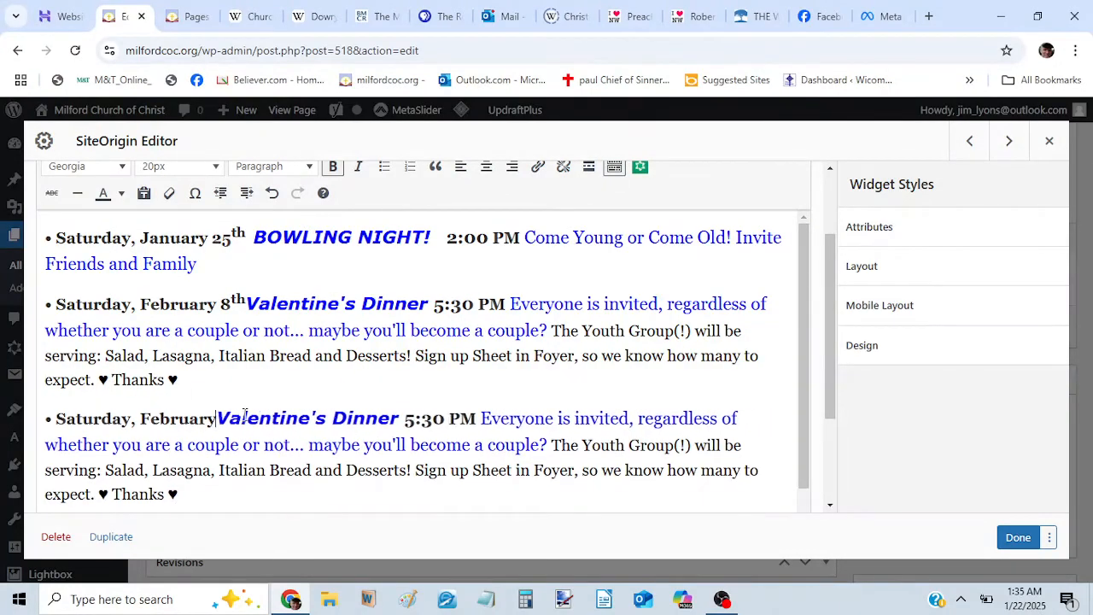
text(unda)
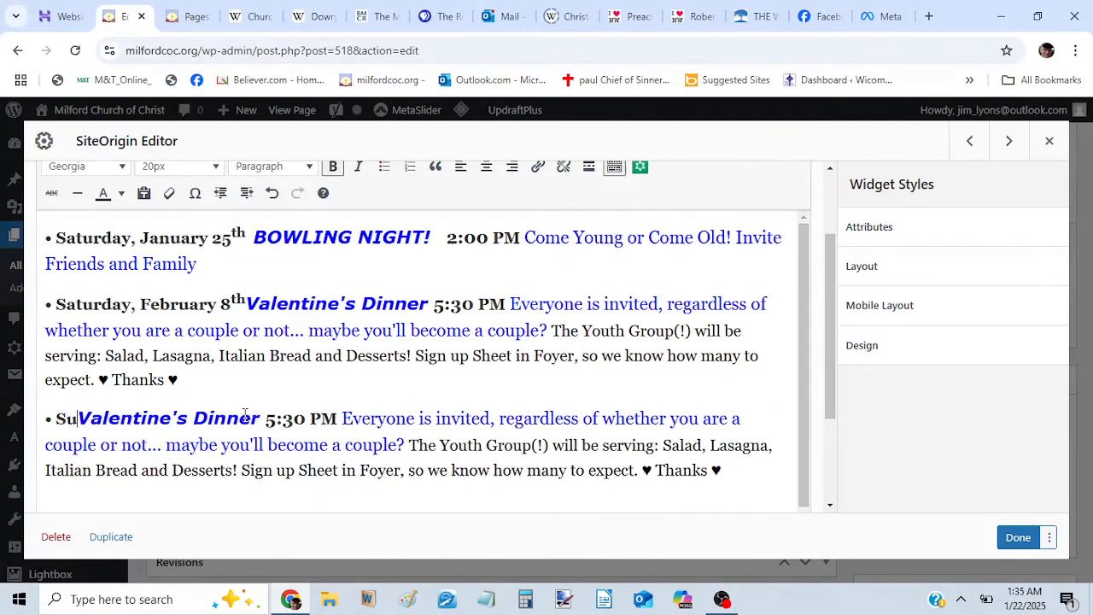
text(y)
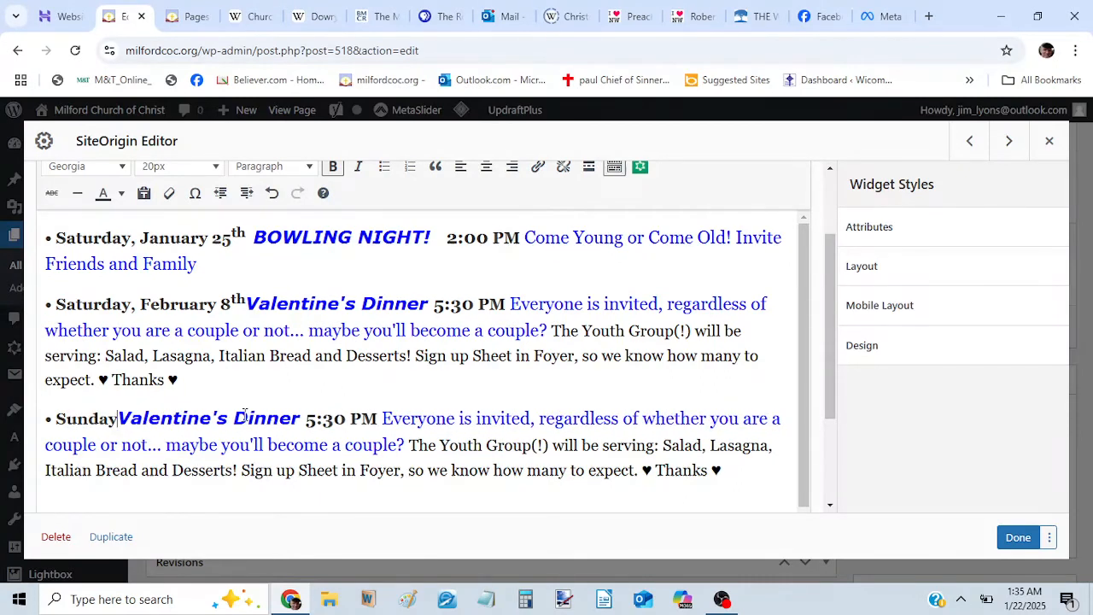
key(BackSpace)
text(, Ma)
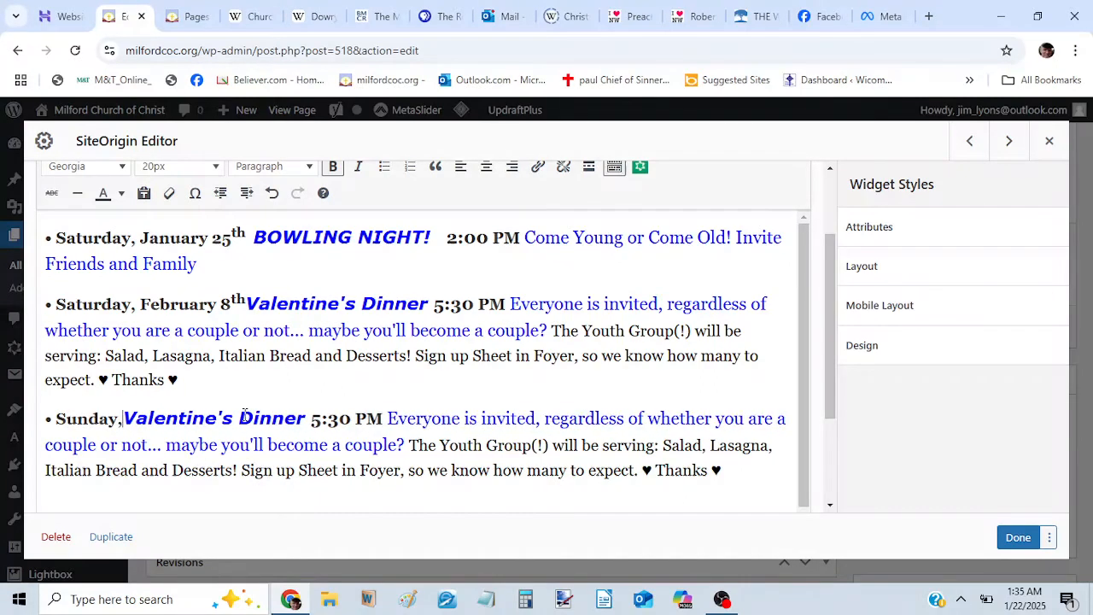
text(rch )
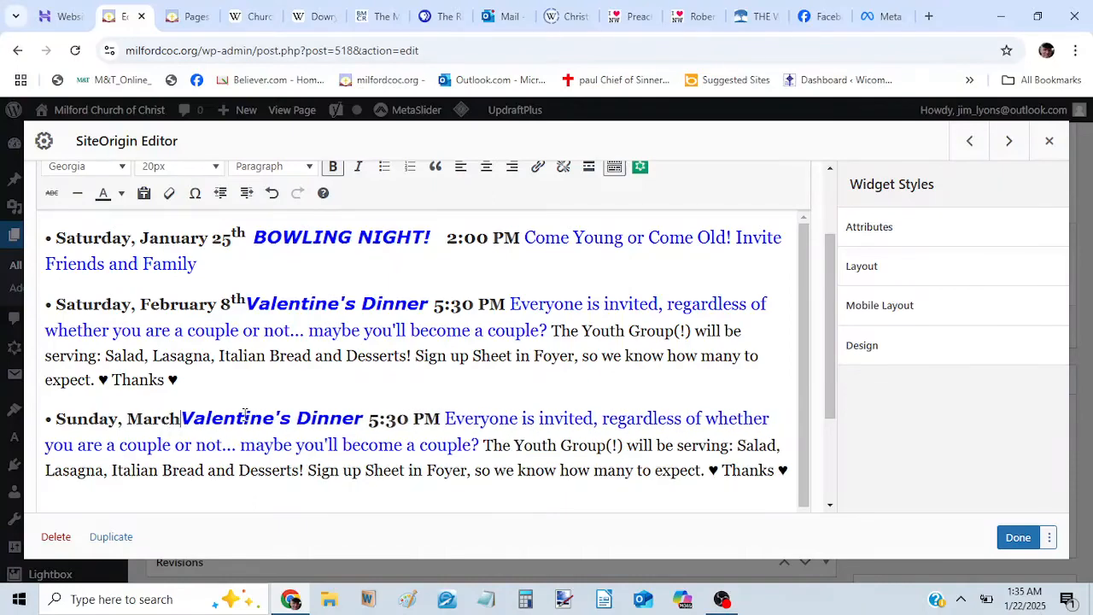
text(2n)
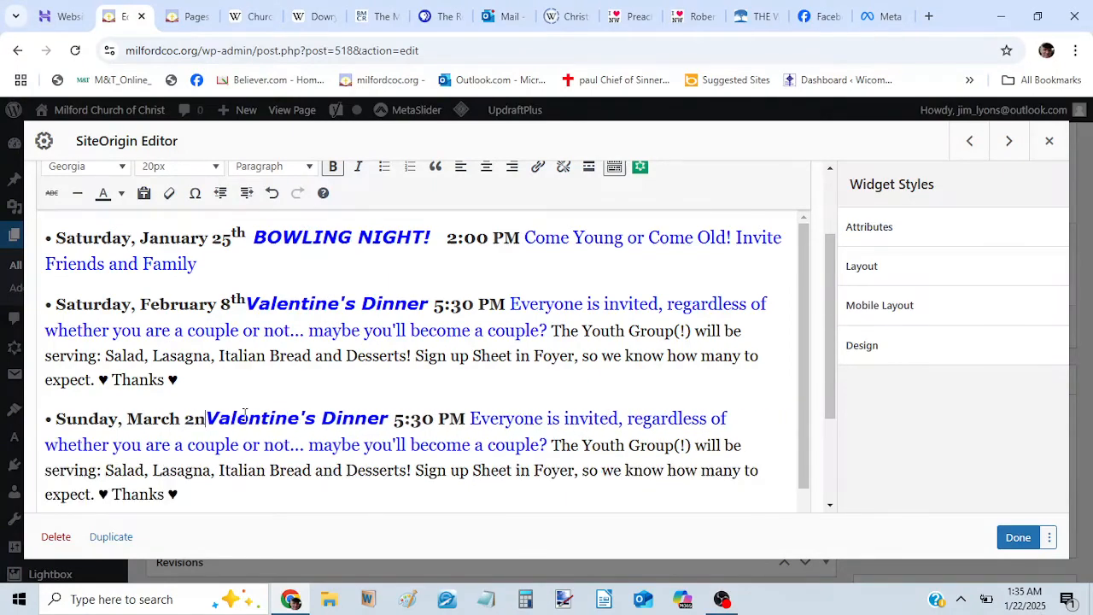
text(d)
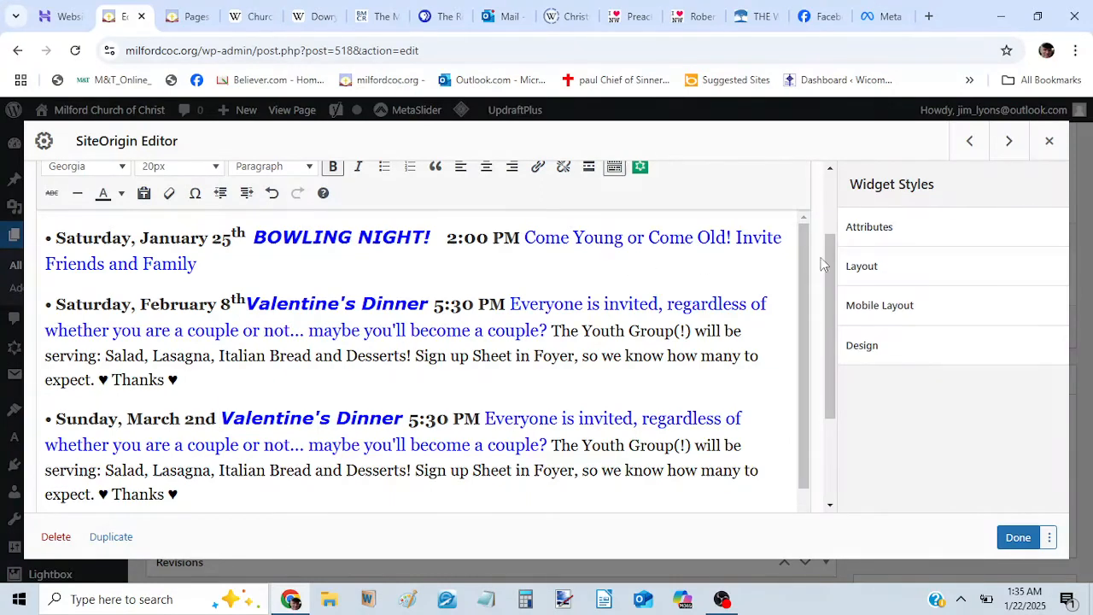
scroll(830, 258, up, 2)
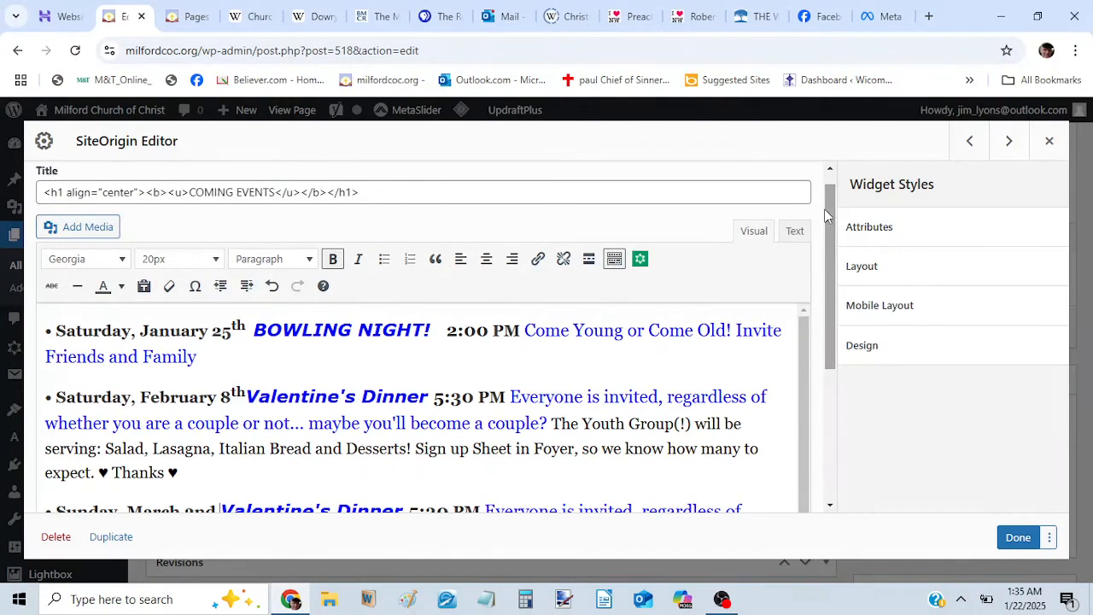
Superscript the "nd" of "March 2nd" by wrapping it in <sup> and </sup> tags in the HTML source, and return to visual editing
click(794, 232)
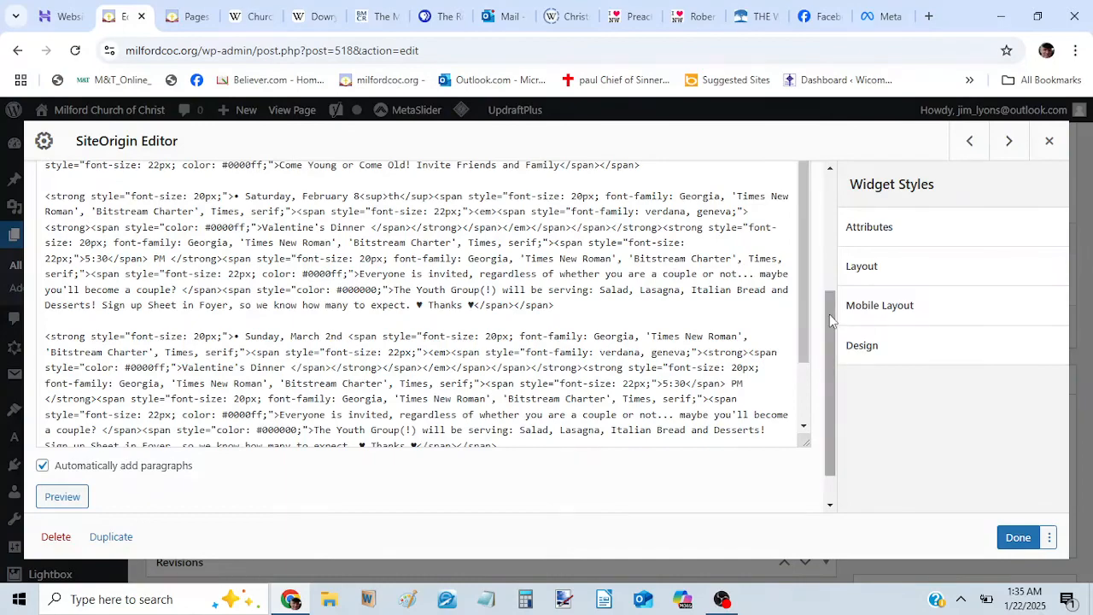
drag(829, 315, 818, 220)
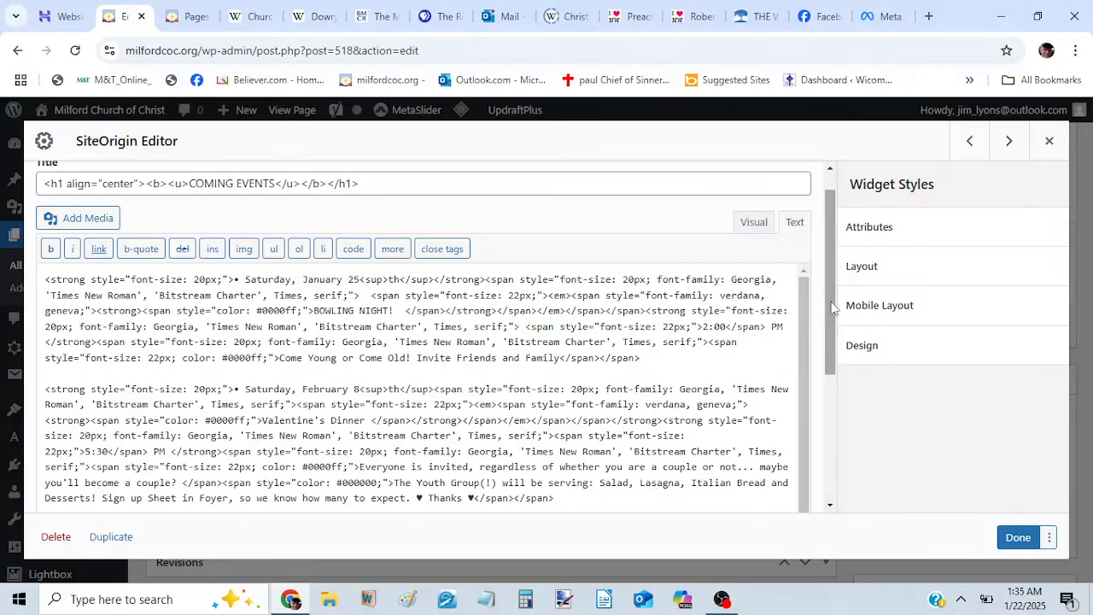
drag(829, 304, 826, 413)
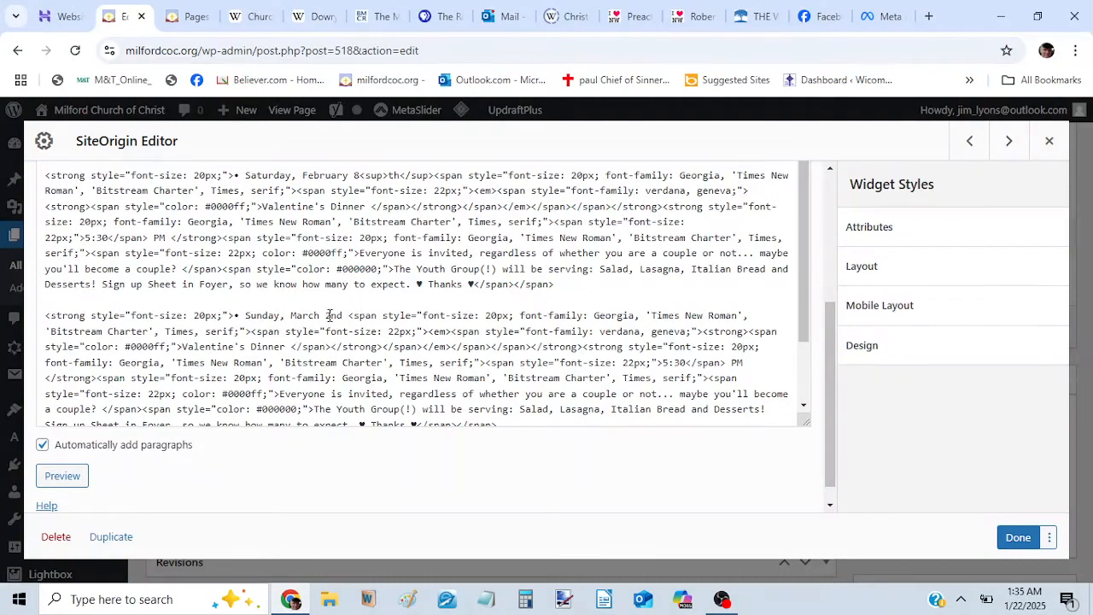
text(<)
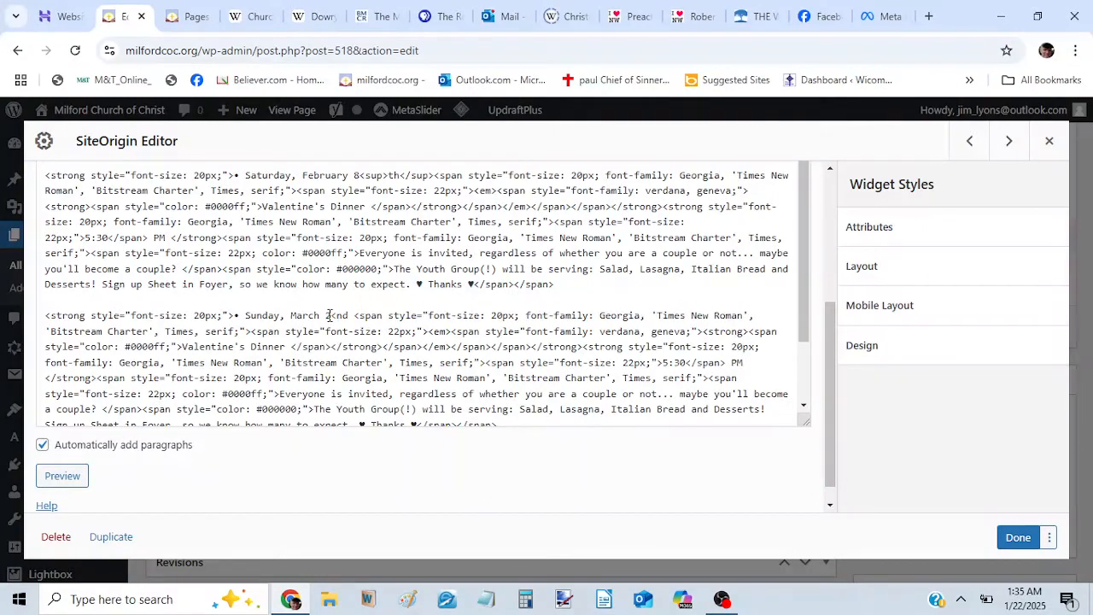
text(sup>)
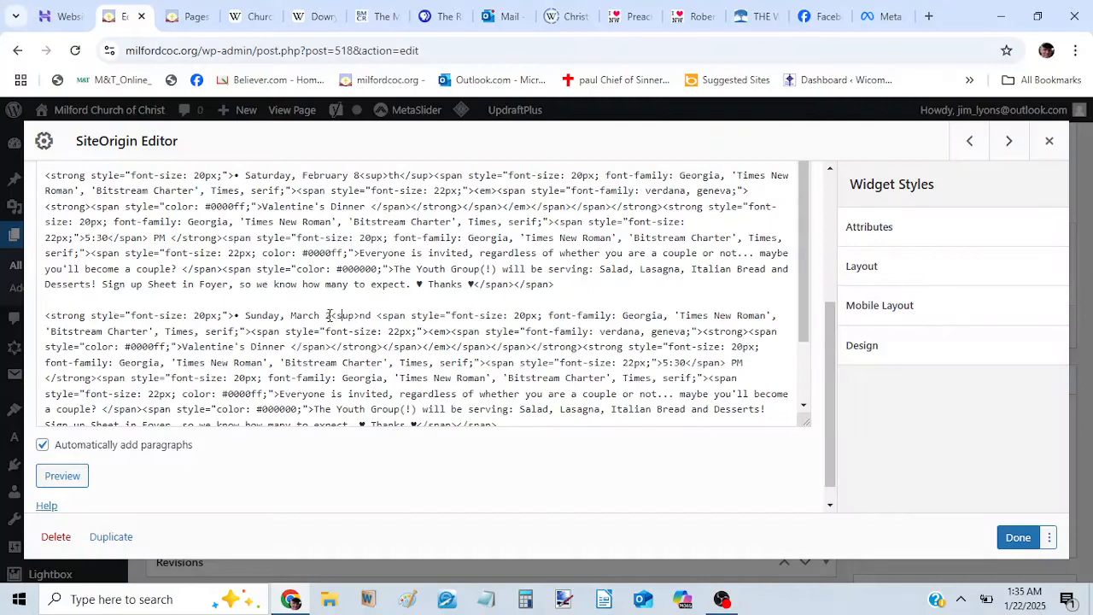
text(<)
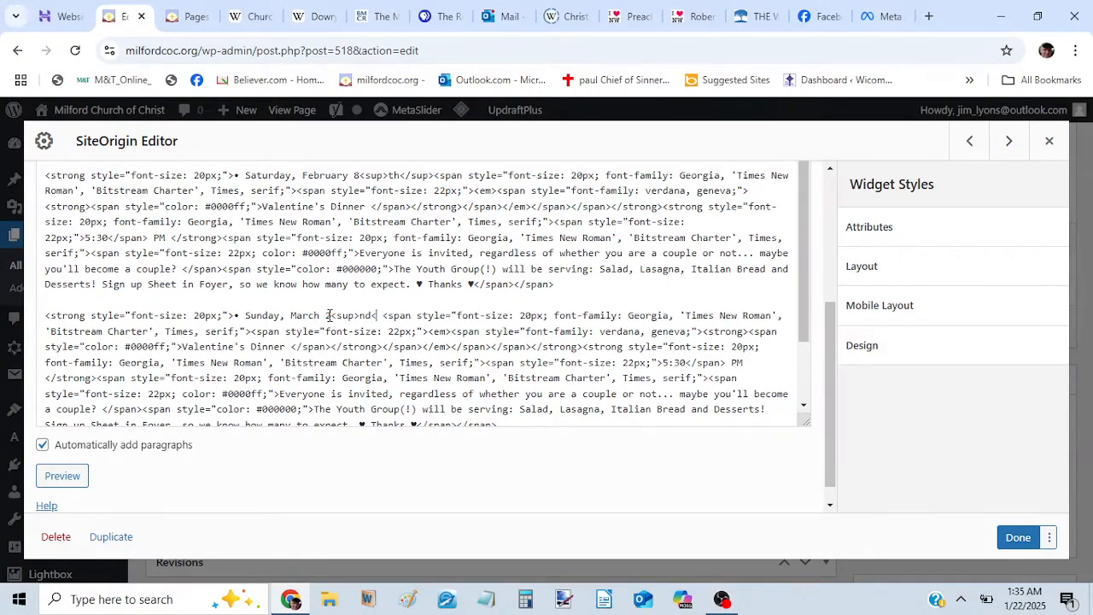
text(/)
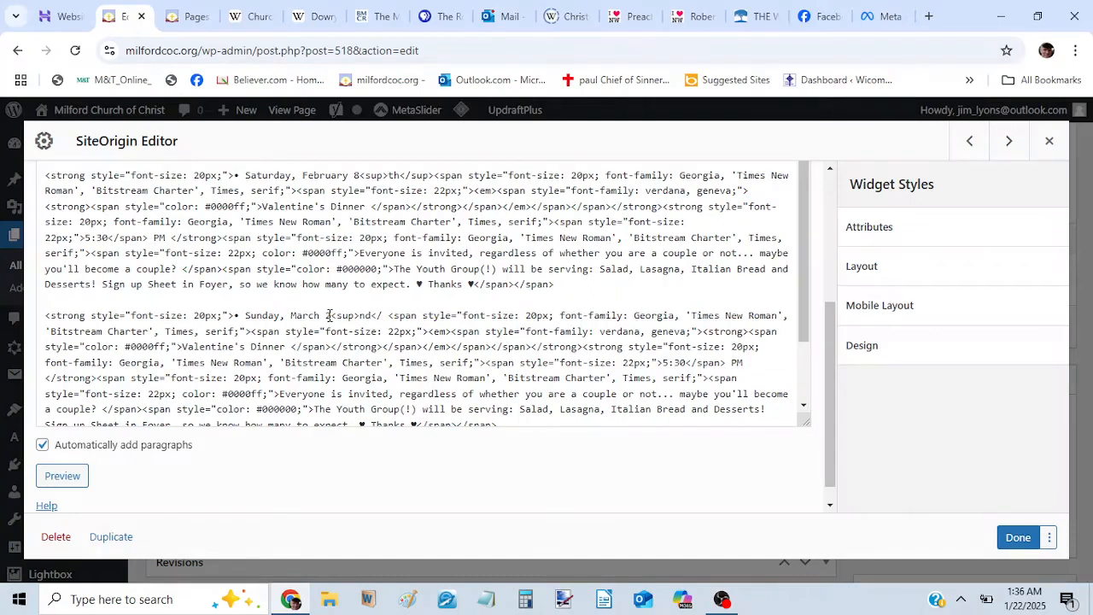
text(sup)
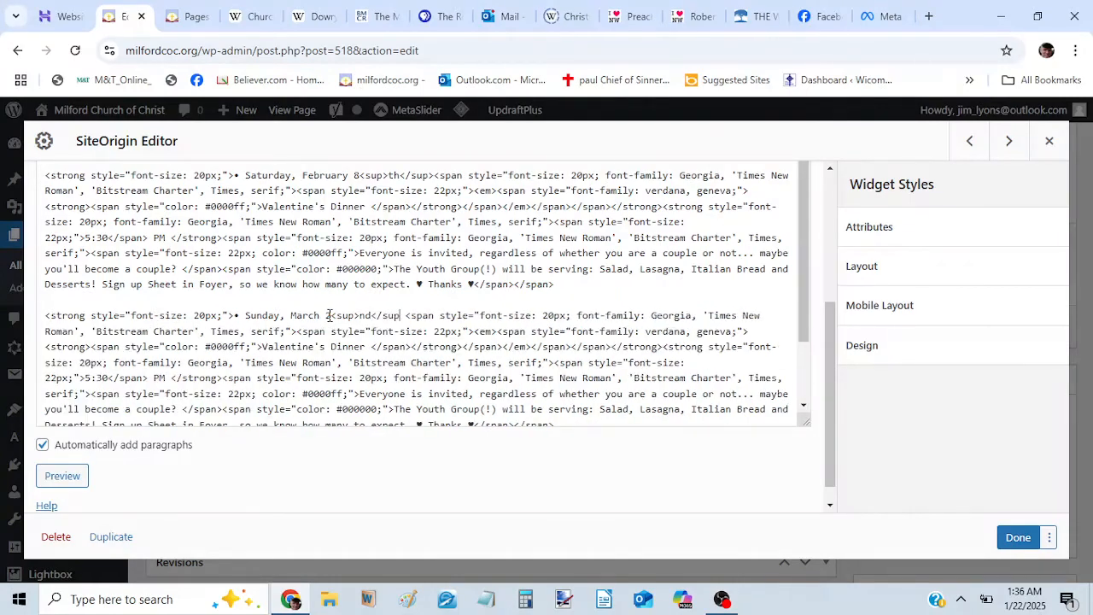
text(>)
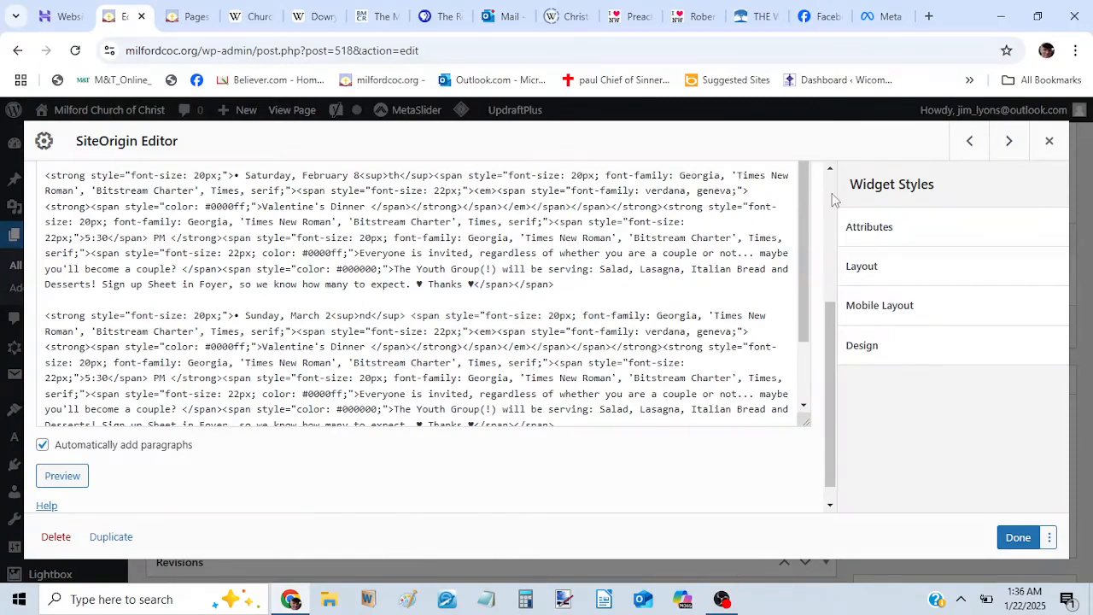
scroll(829, 191, up, 10)
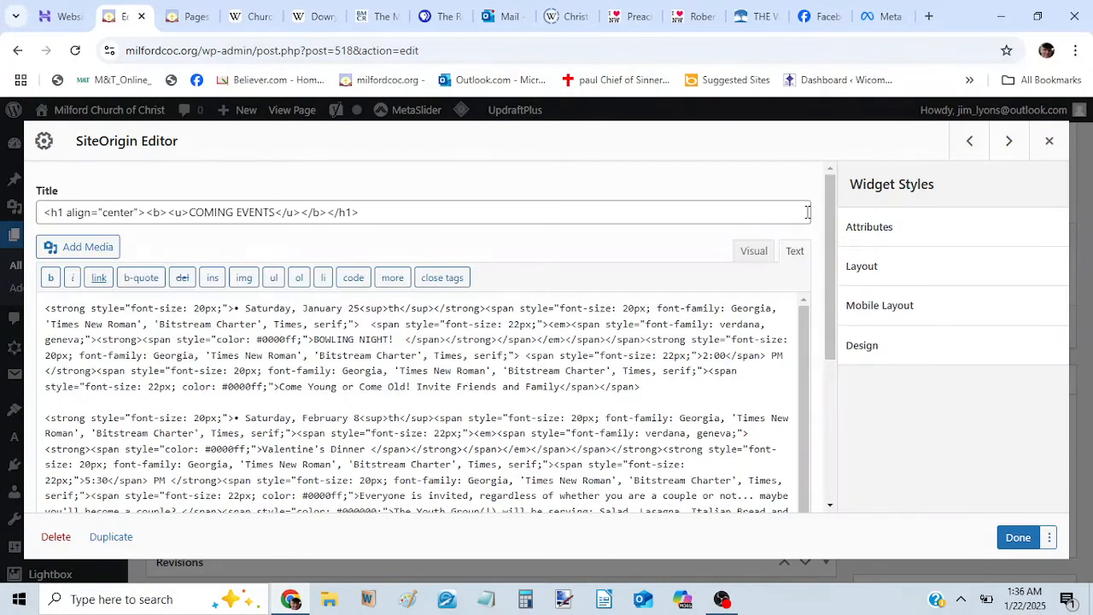
click(754, 254)
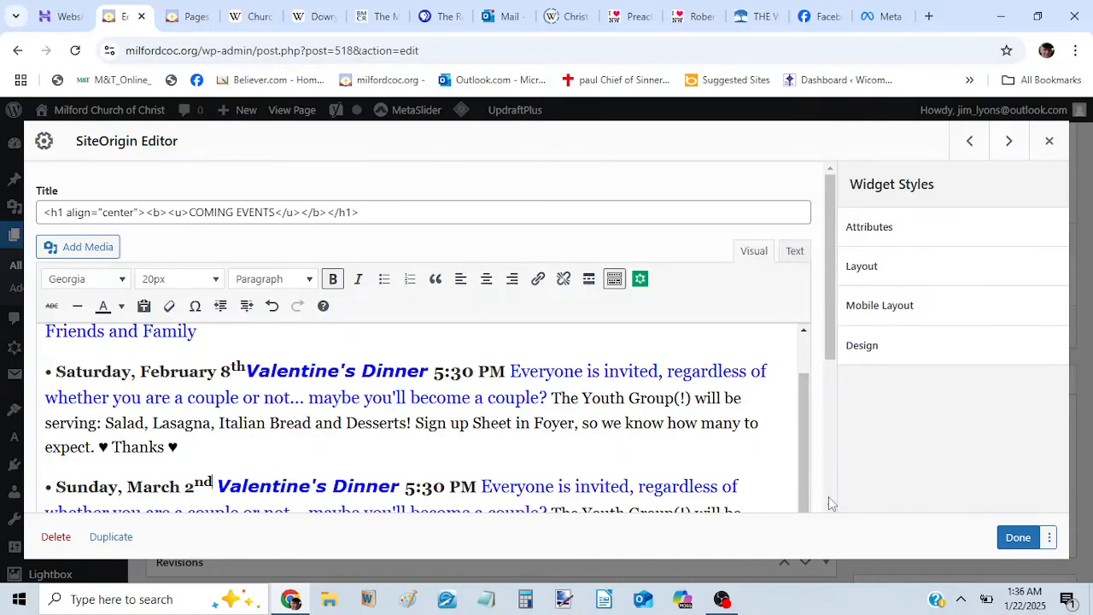
Delete the whole copied "Sunday, March 2nd" Valentine's Dinner entry and finish editing the COMING EVENTS widget
scroll(831, 510, down, 2)
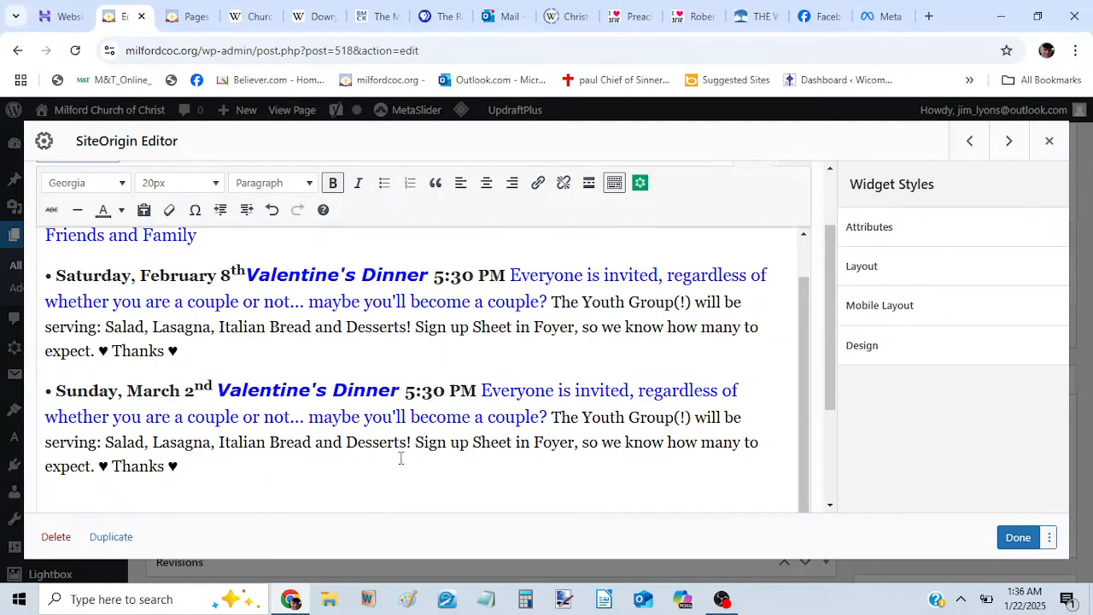
click(179, 468)
click(273, 390)
click(182, 467)
key(shift+Left)
key(shift+Up)
key(shift+Up)
key(shift+Up)
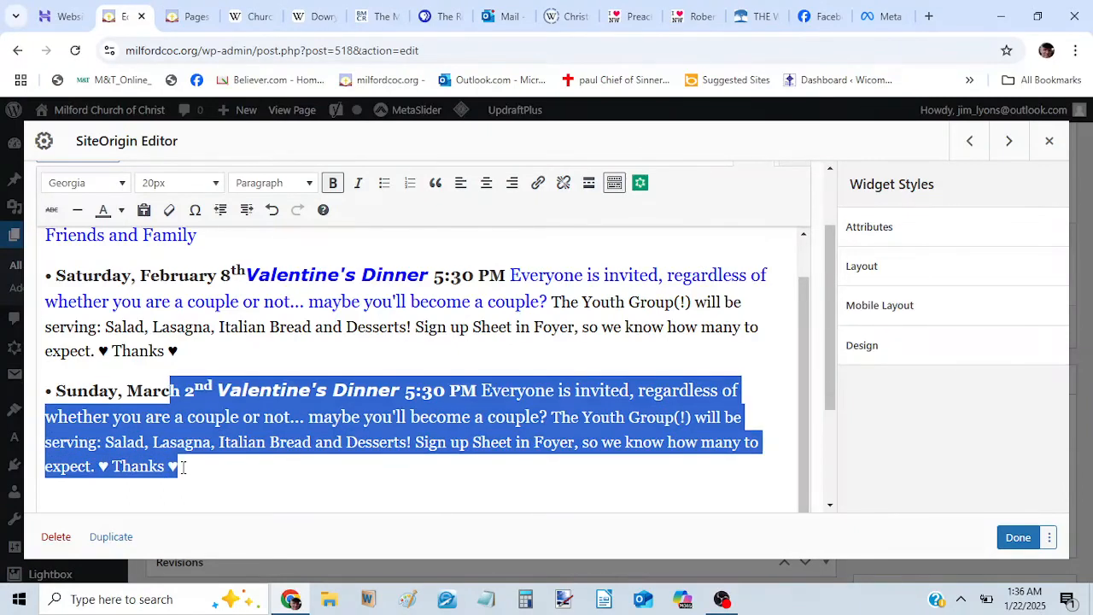
key(shift+Left)
key(shift+Left)
key(shift+Left)
key(shift+Left)
key(shift+Left)
key(shift+Left)
key(shift+Left)
key(shift+Left)
key(shift+Left)
key(shift+Left)
key(shift+Left)
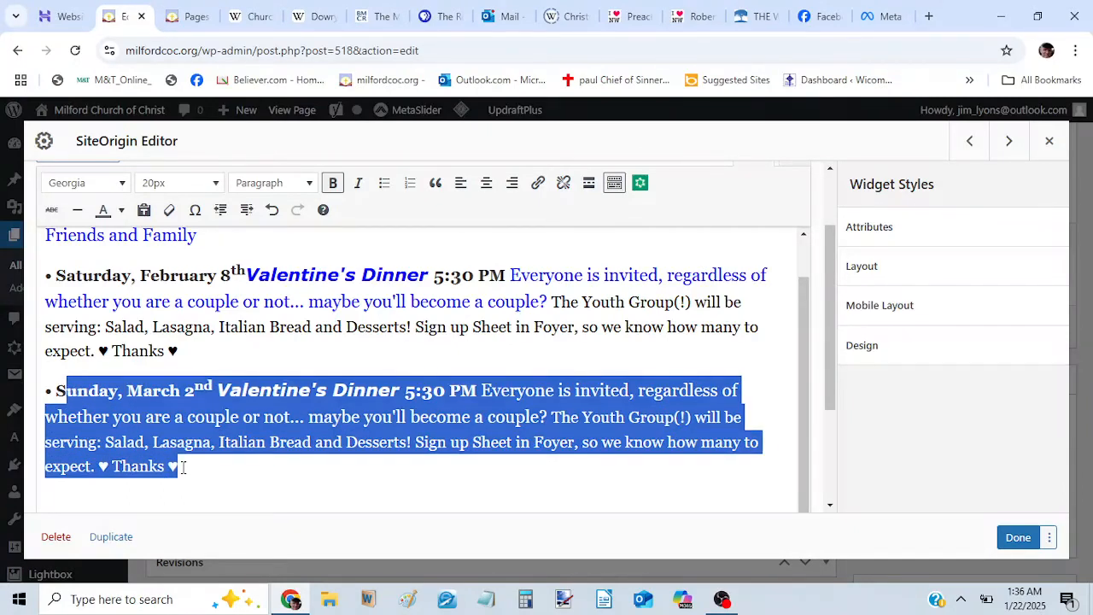
key(shift+Left)
key(shift+Left)
key(shift+Left)
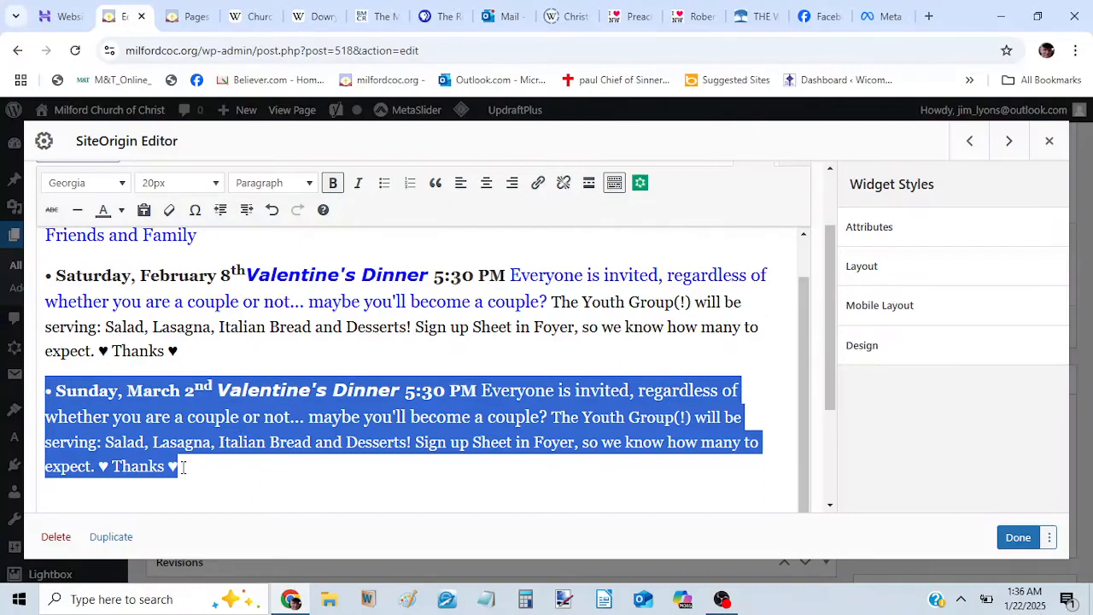
key(Delete)
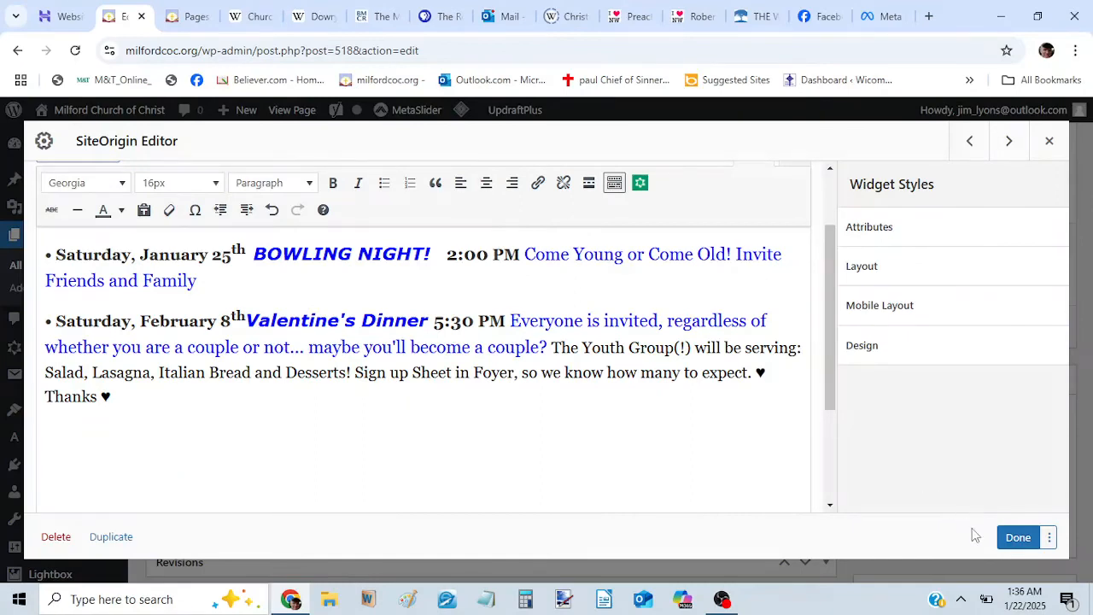
click(1018, 538)
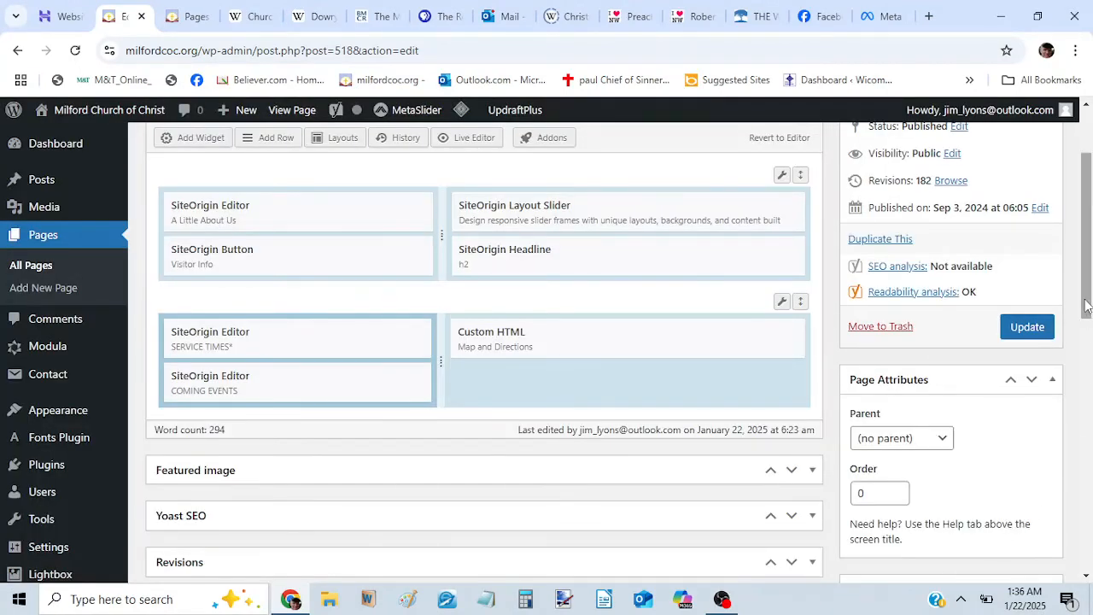
Preview the HOME page changes, check the COMING EVENTS section on the website, and return to the page editor
scroll(1086, 306, up, 1)
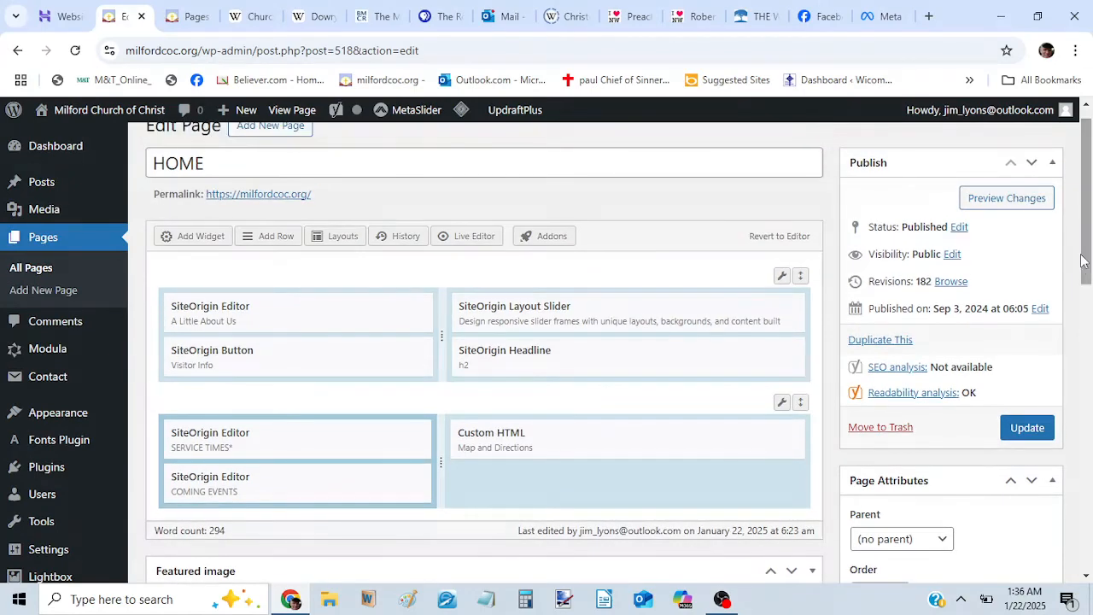
click(1013, 201)
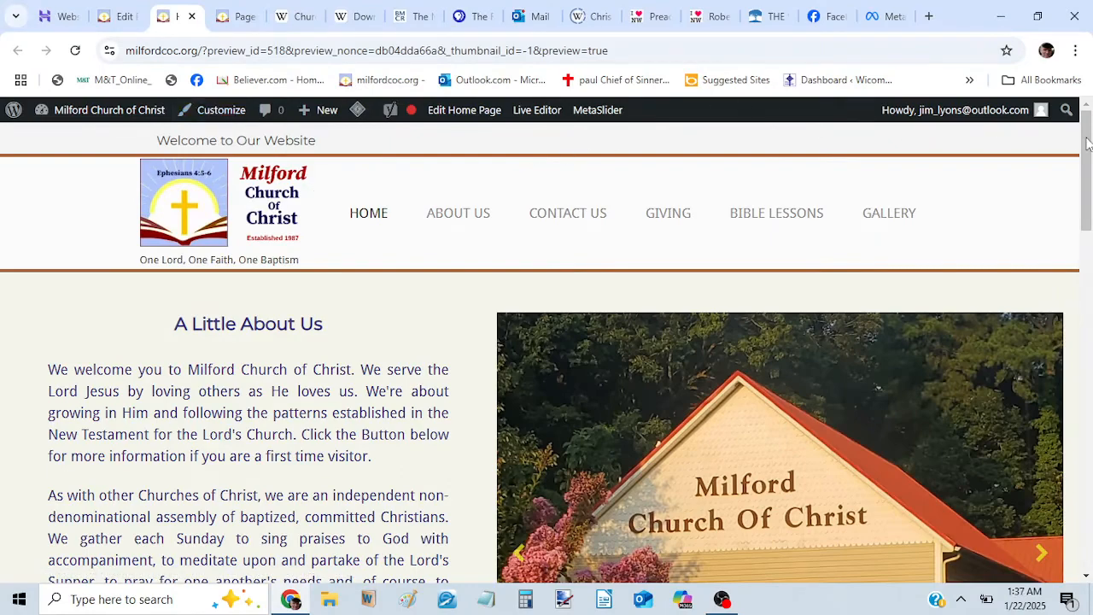
drag(1088, 142, 1088, 457)
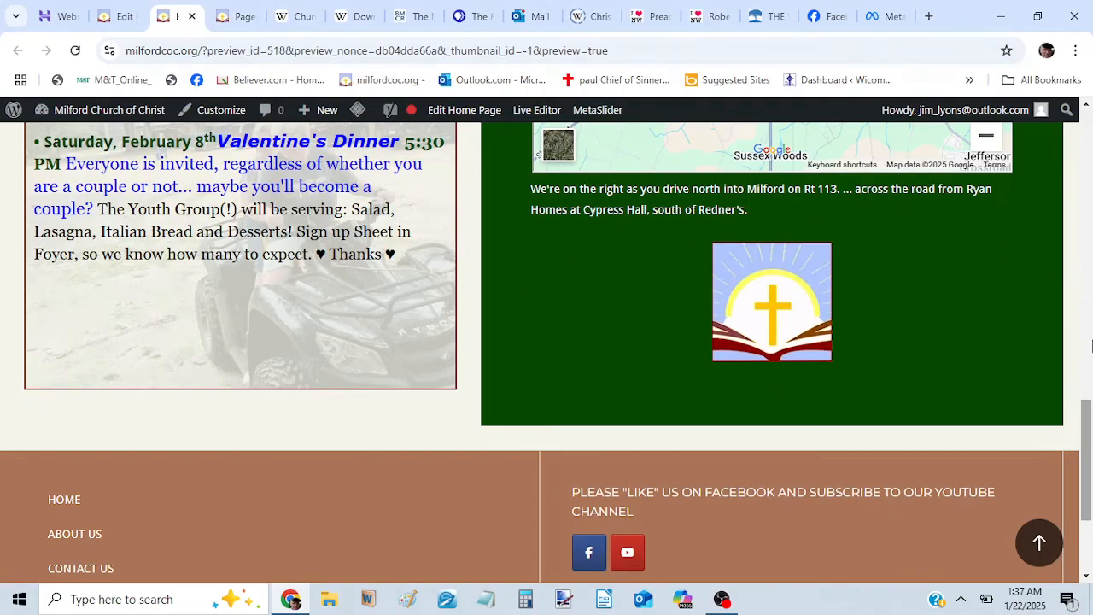
drag(1087, 420, 1090, 126)
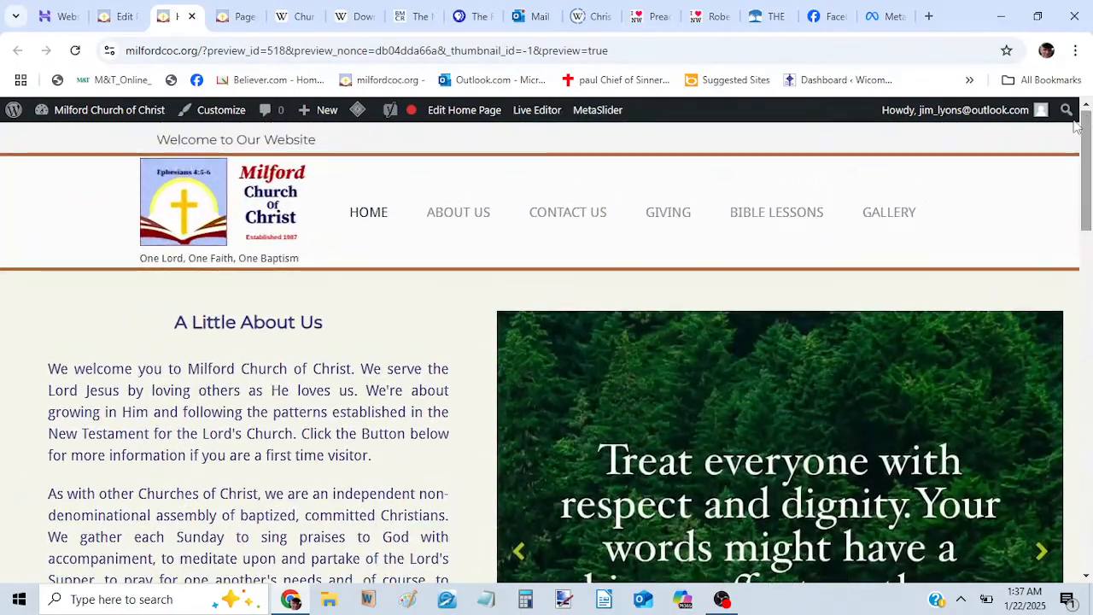
click(120, 17)
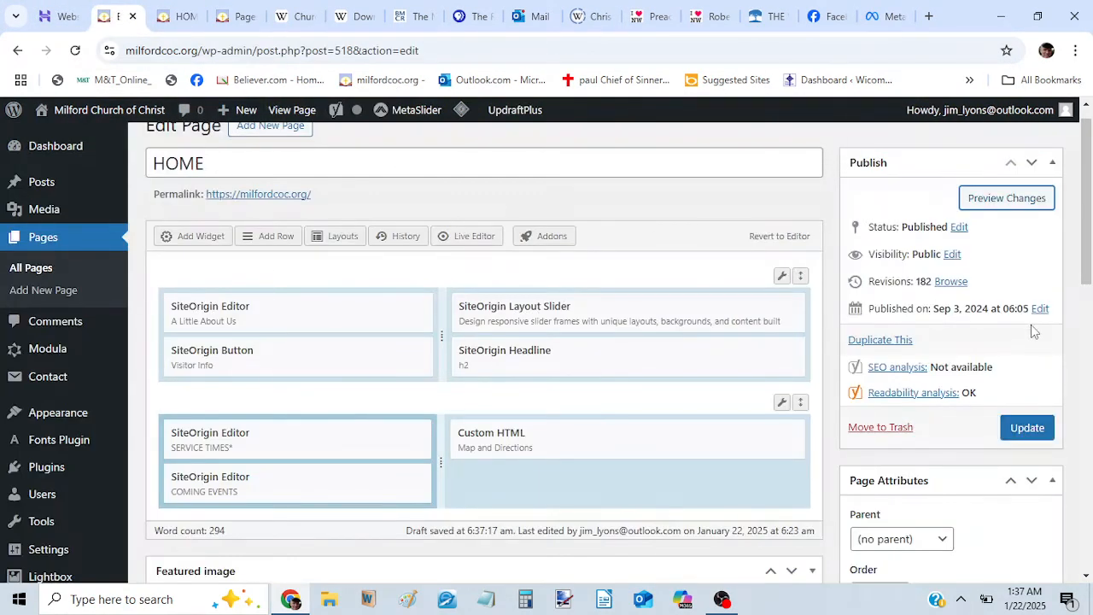